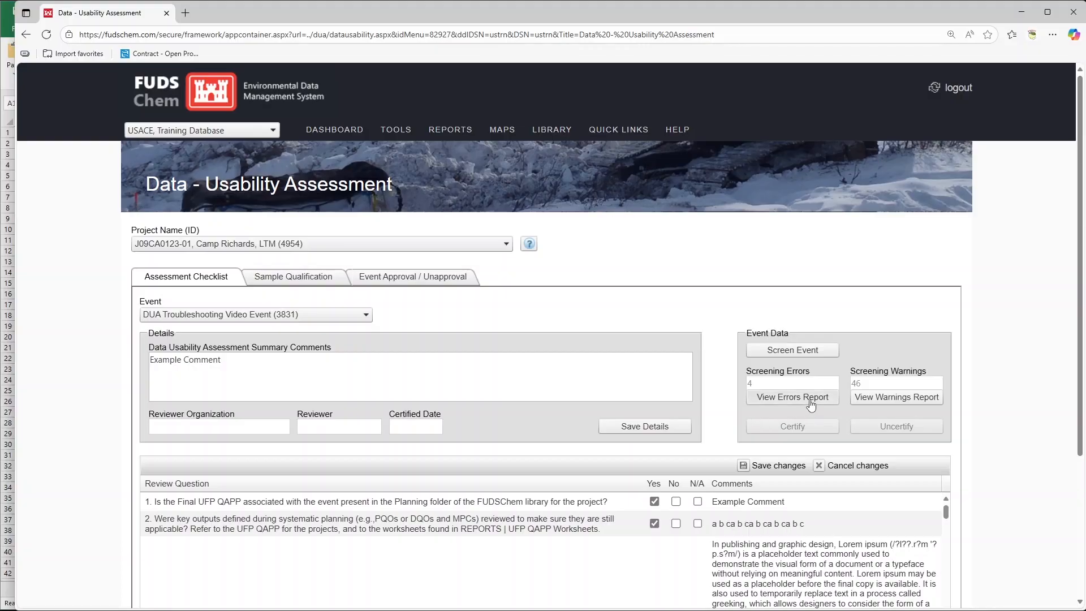
# Open the event's screening errors report at 150% zoom and examine the sample locations flagged under DUA.spVVL_Sample_Location
pyautogui.click(770, 401)
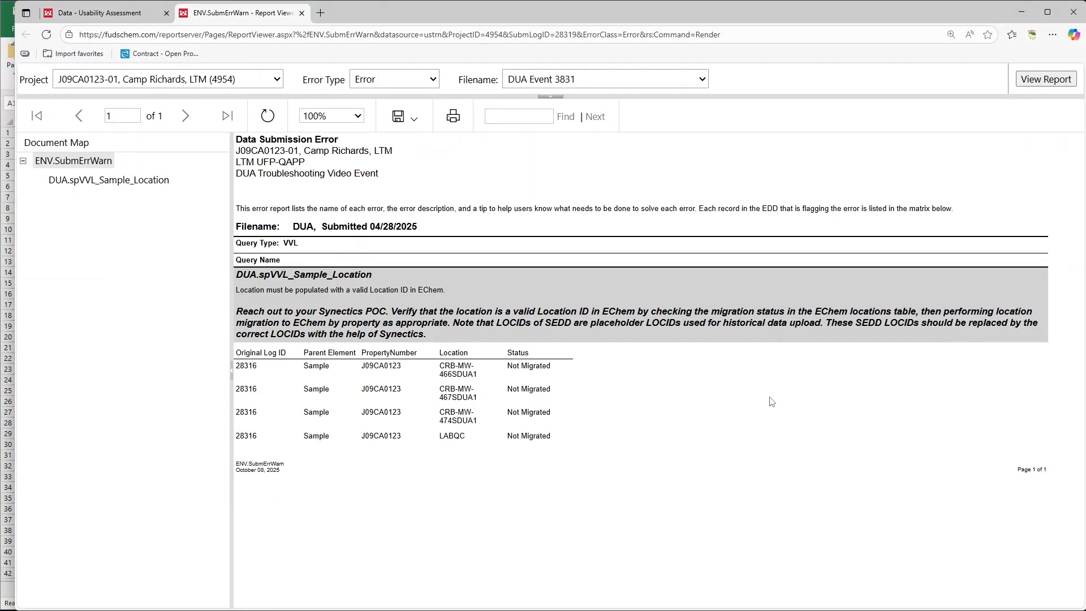
pyautogui.click(341, 119)
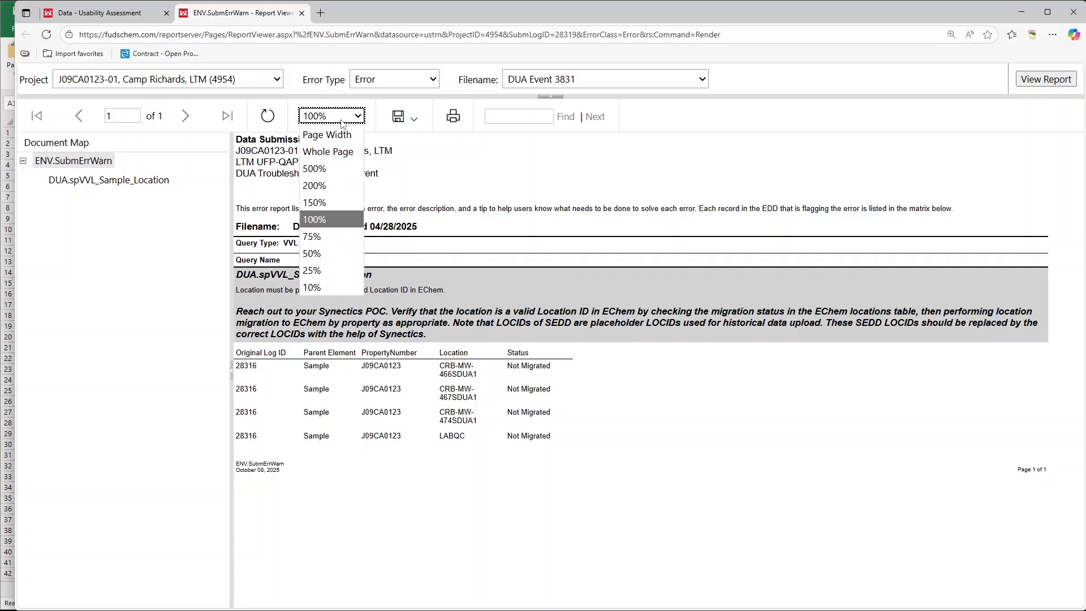
pyautogui.click(341, 203)
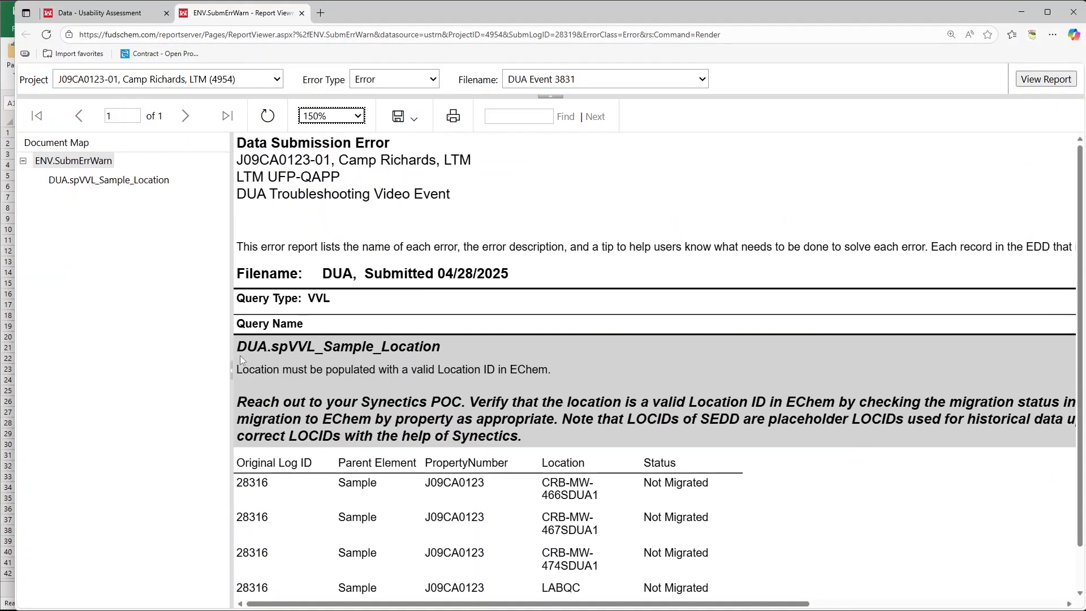
pyautogui.scroll(-1, 696, 351)
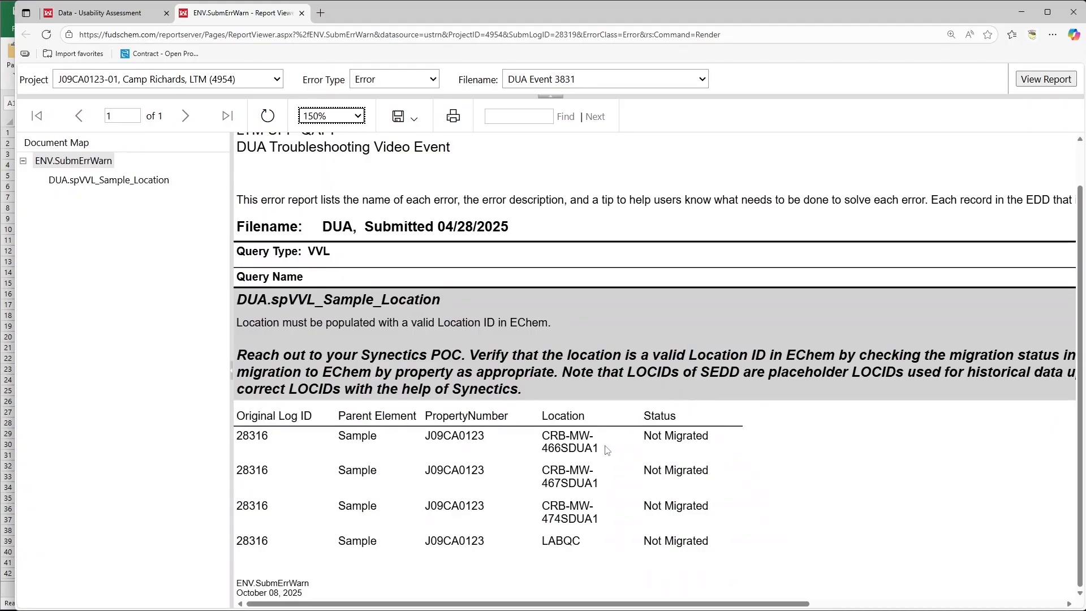
pyautogui.moveTo(589, 544)
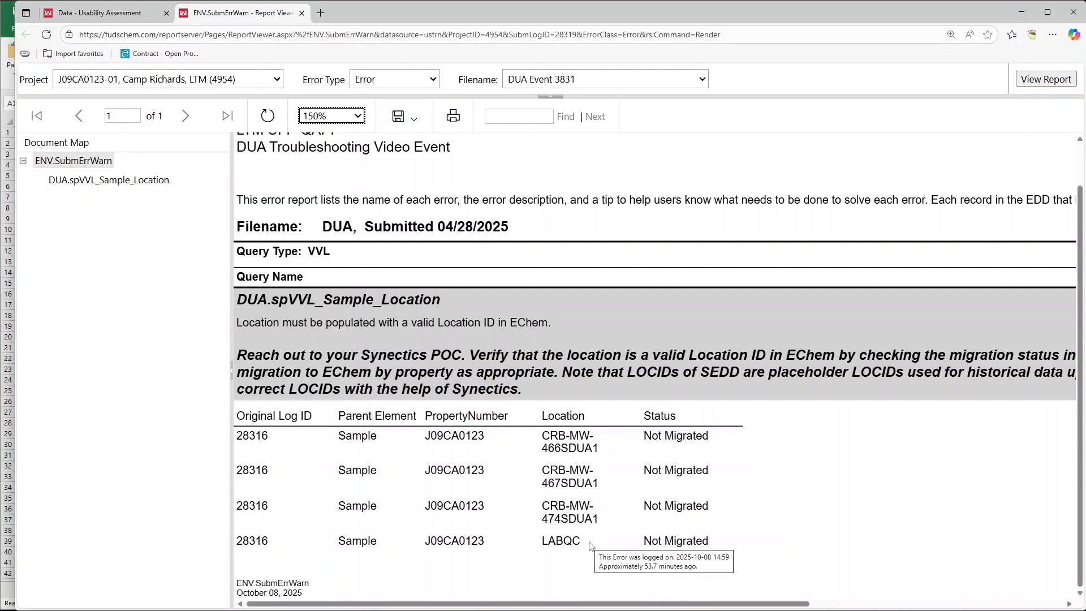
# Return to the Data - Usability Assessment page and open the Location Migration report
pyautogui.click(93, 12)
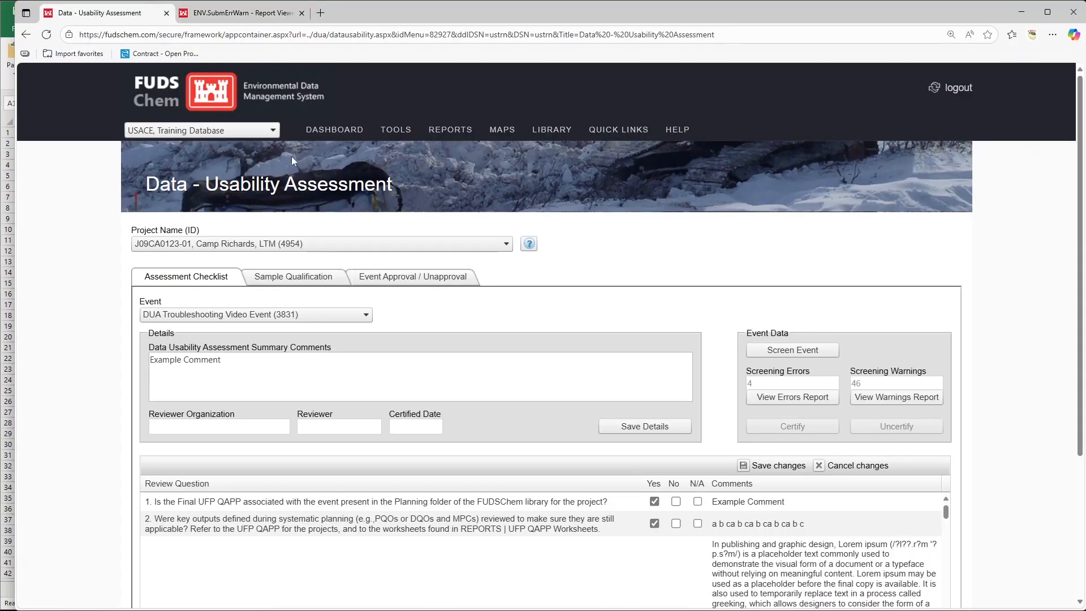
pyautogui.moveTo(450, 130)
pyautogui.moveTo(624, 266)
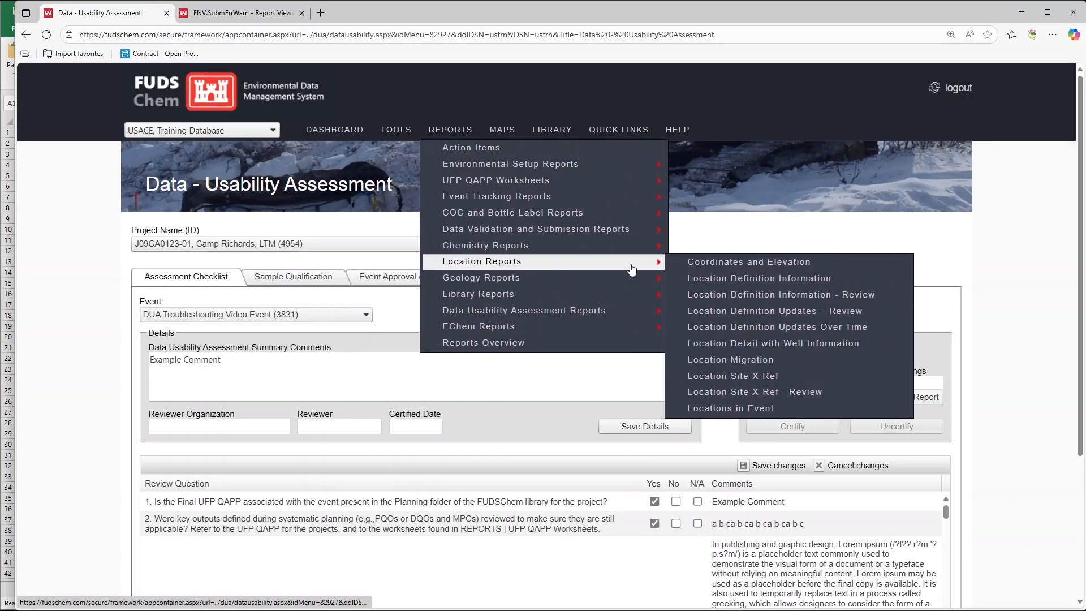
pyautogui.click(824, 362)
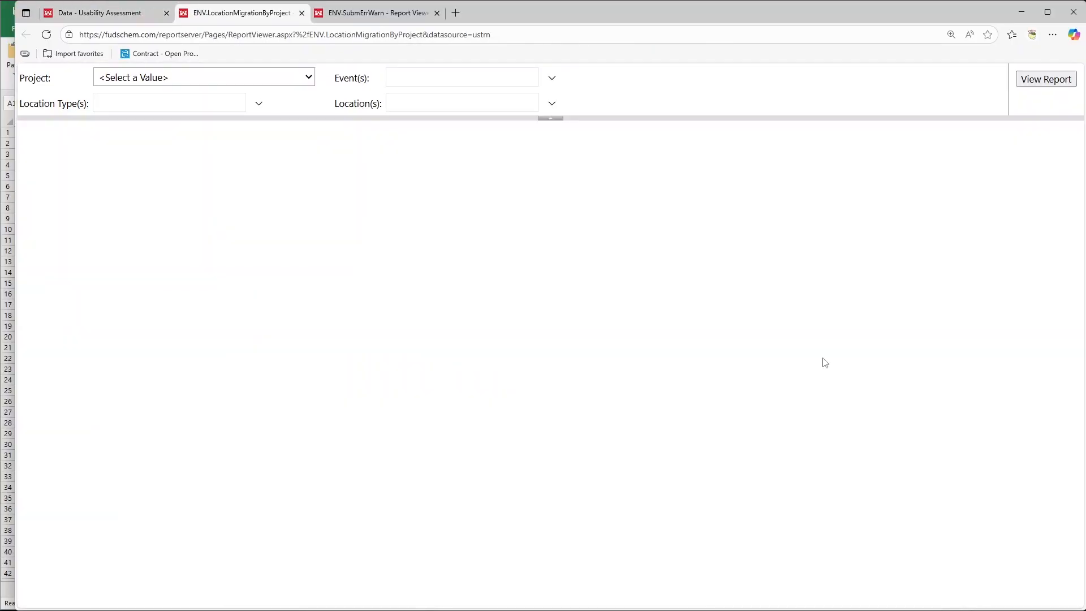
# Run the Location Migration report for project J09CA0123-01, Camp Richards, LTM (4954), limited to the DUA Troubleshooting Video Event
pyautogui.click(295, 79)
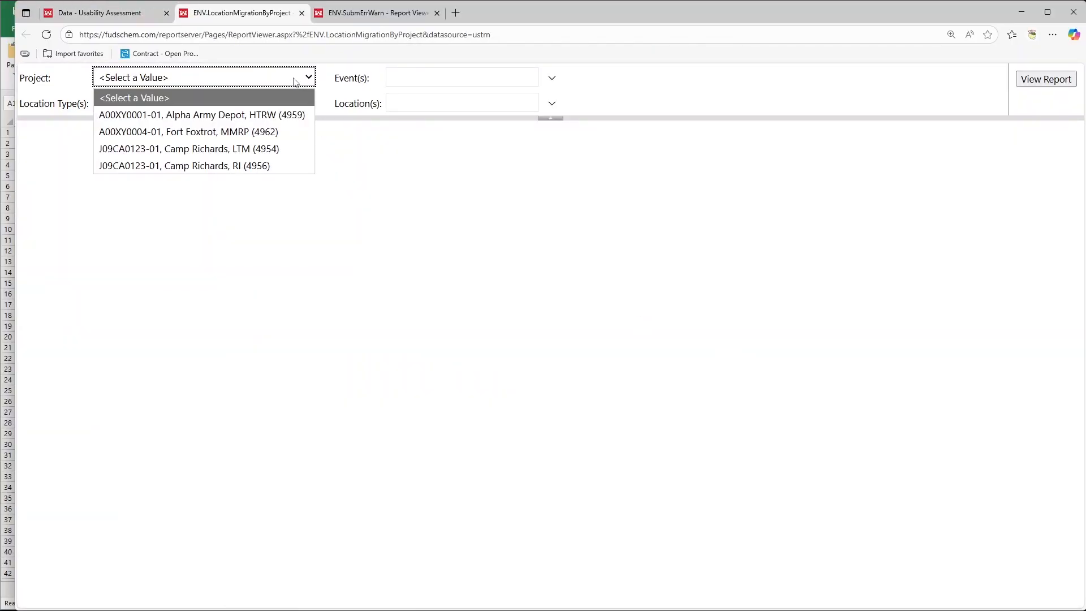
pyautogui.click(286, 148)
pyautogui.click(425, 78)
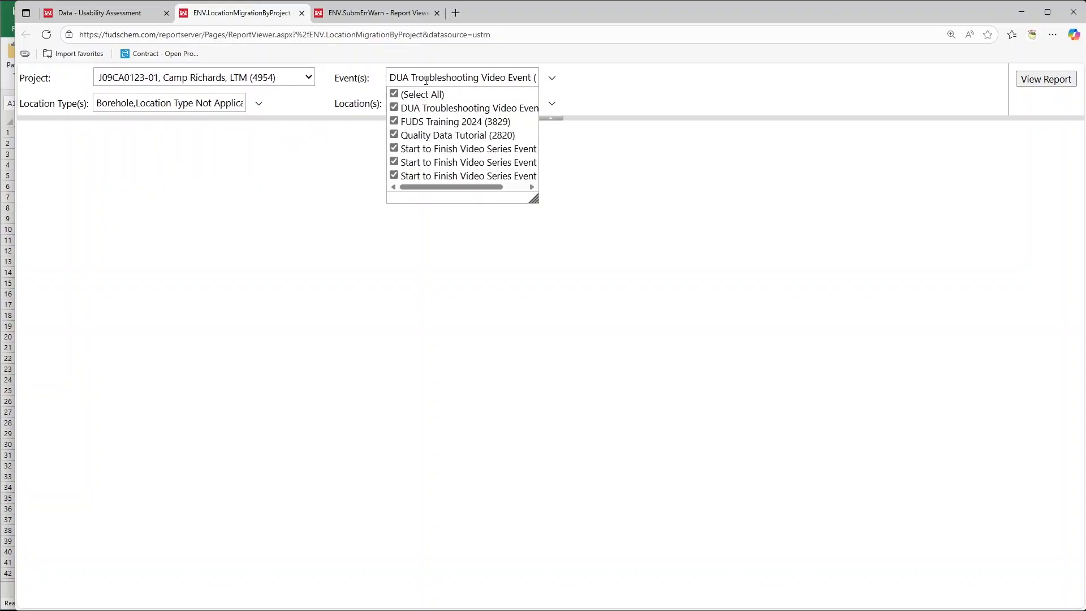
pyautogui.click(426, 107)
pyautogui.click(608, 90)
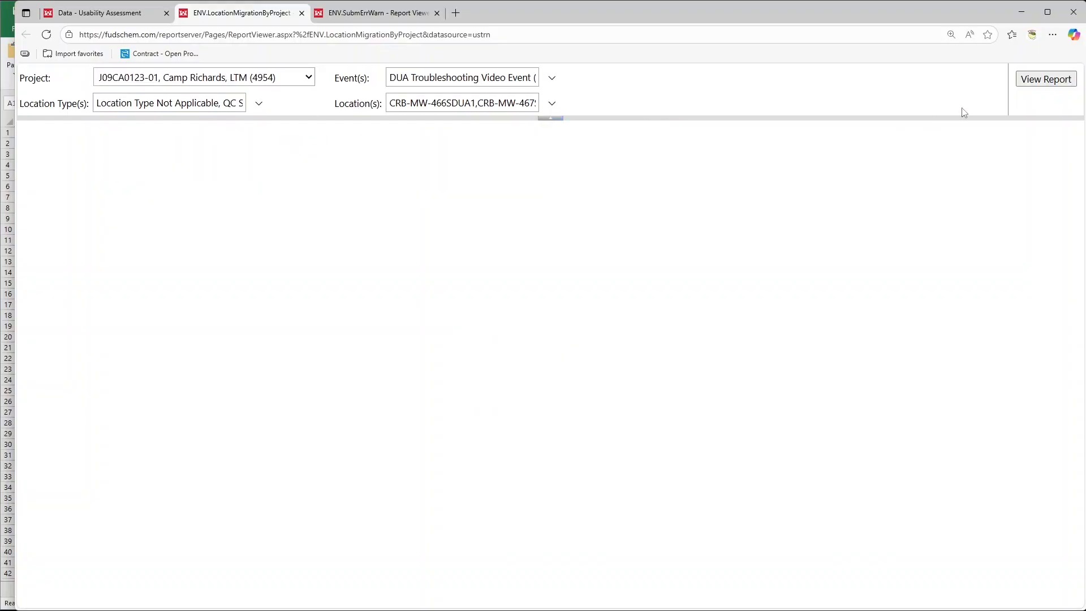
pyautogui.click(1054, 77)
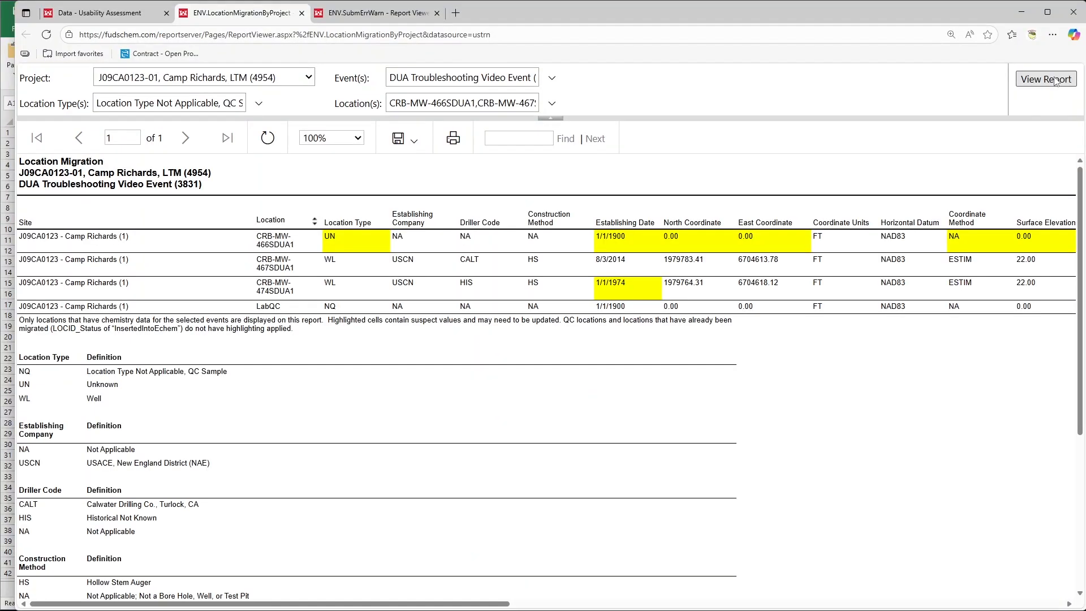
# Enlarge the Location Migration report to 150% and examine the highlighted suspect values across its location columns and the footnote
pyautogui.click(353, 139)
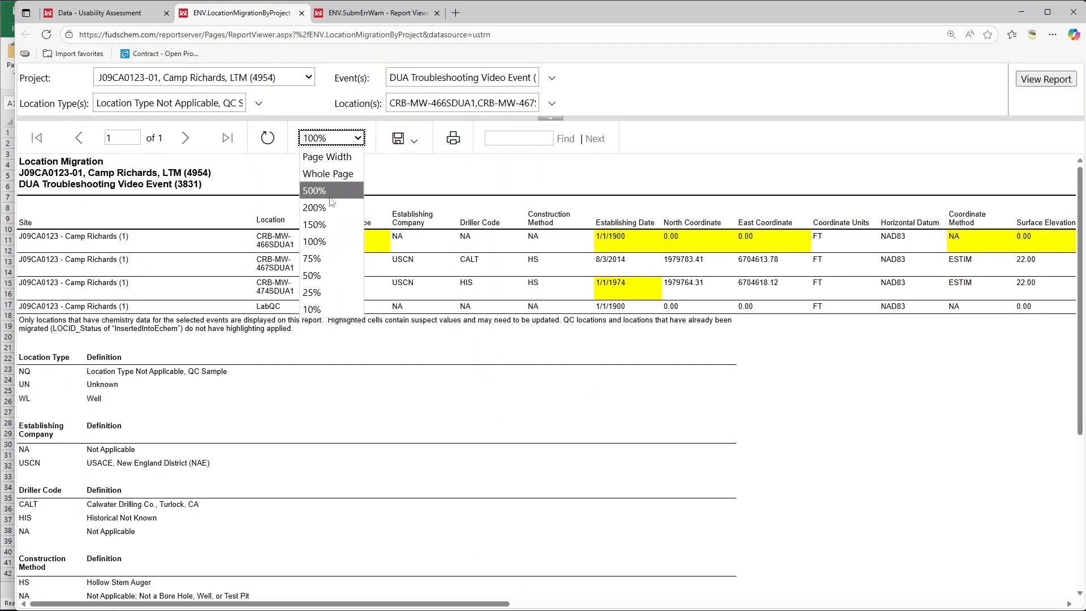
pyautogui.click(327, 226)
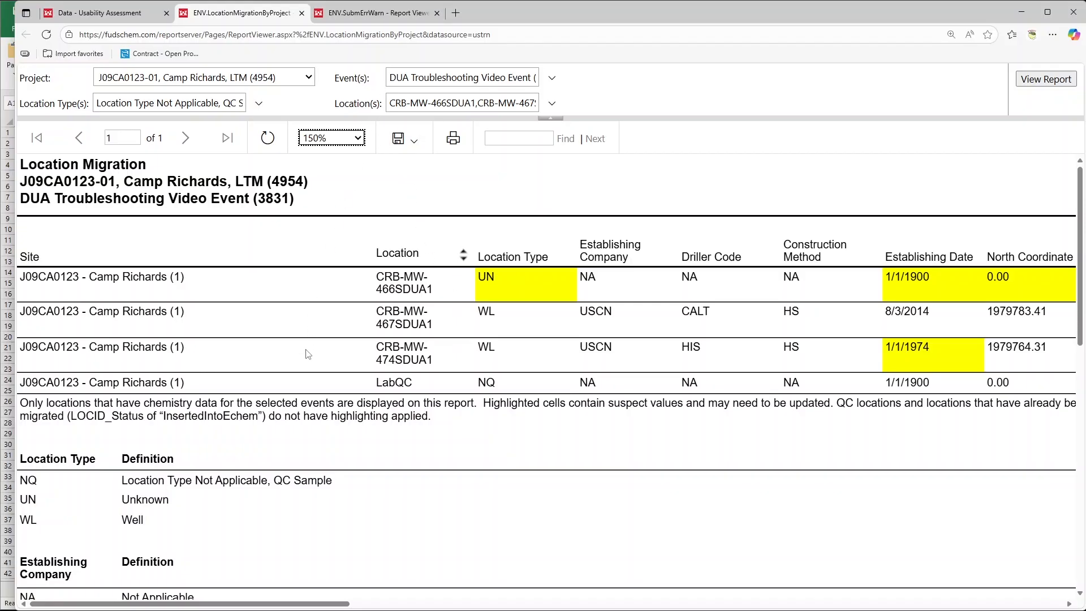
pyautogui.moveTo(162, 603); pyautogui.dragTo(108, 559)
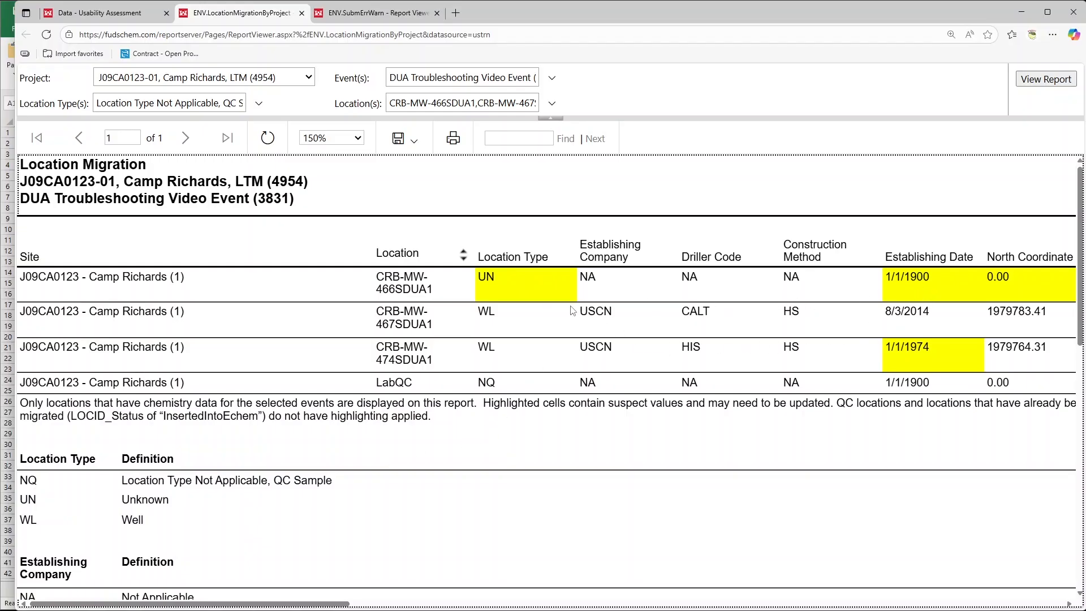
pyautogui.hscroll(6, 572, 310)
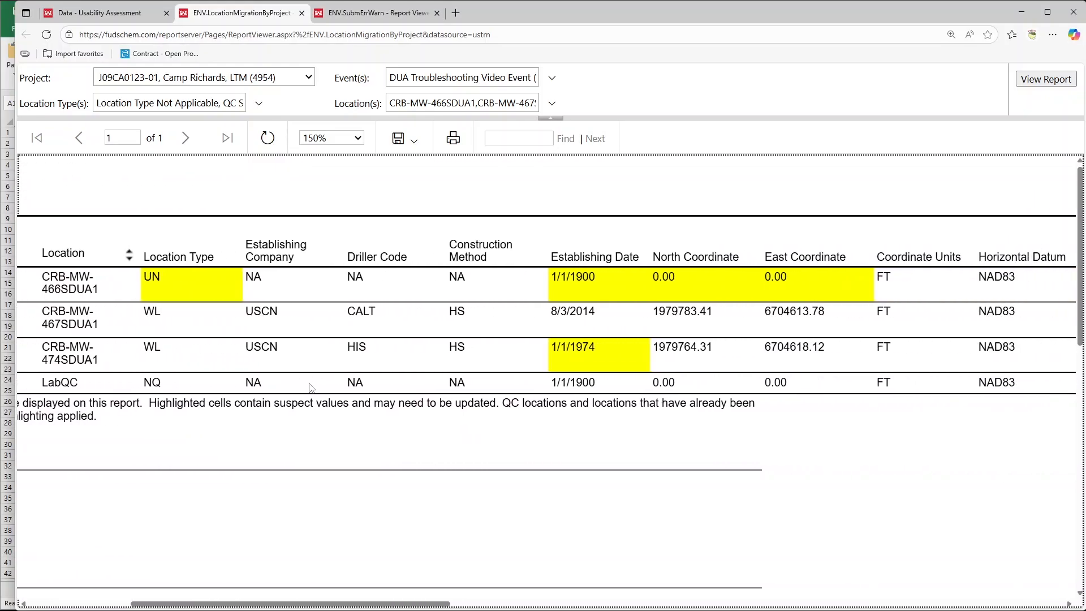
pyautogui.hscroll(2, 310, 388)
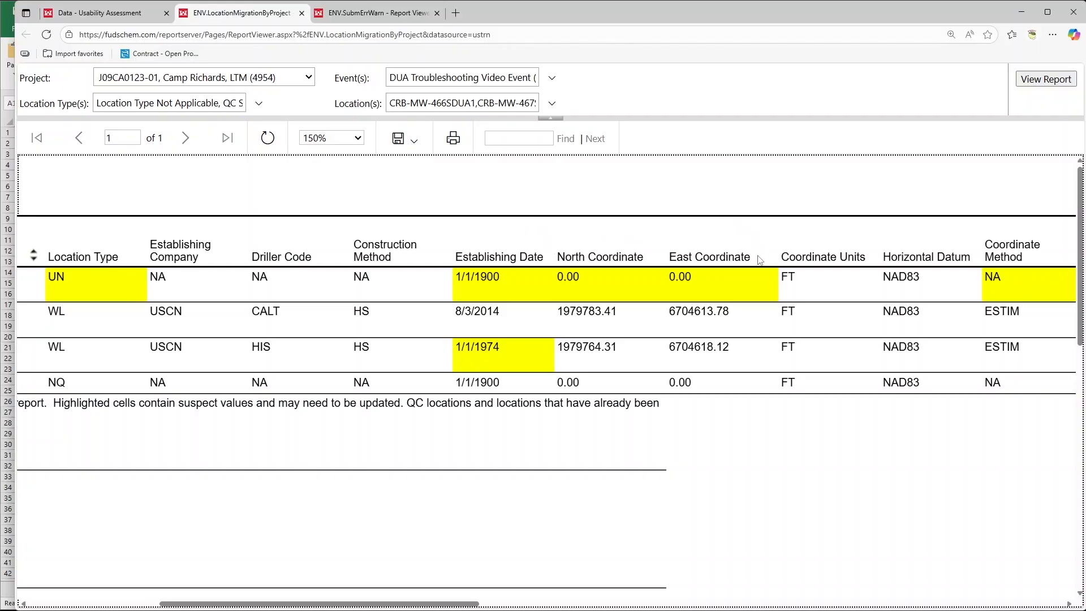
pyautogui.hscroll(1, 1032, 257)
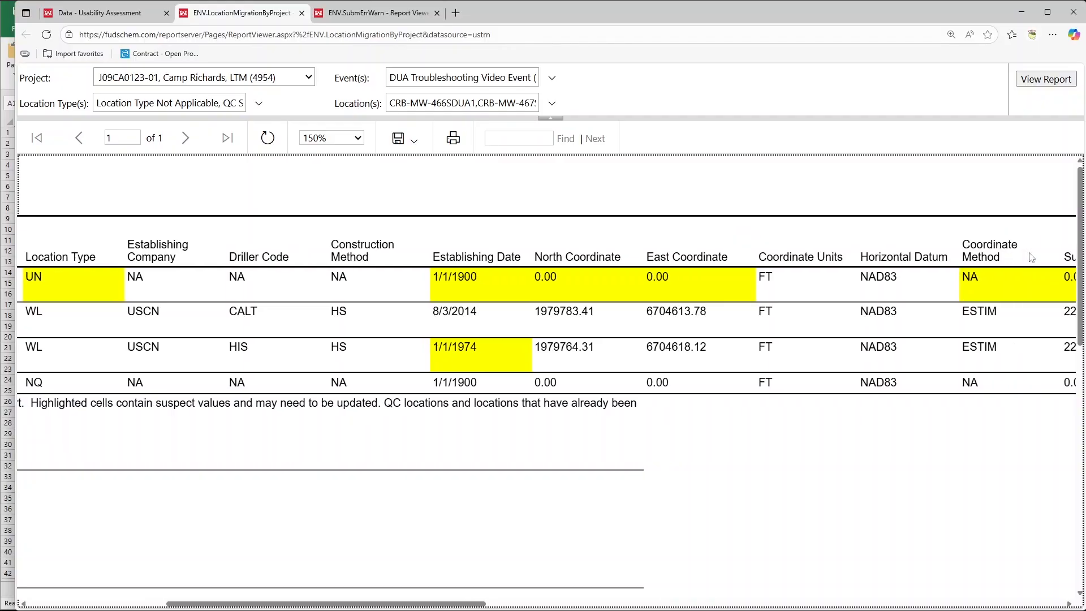
pyautogui.hscroll(10, 1031, 258)
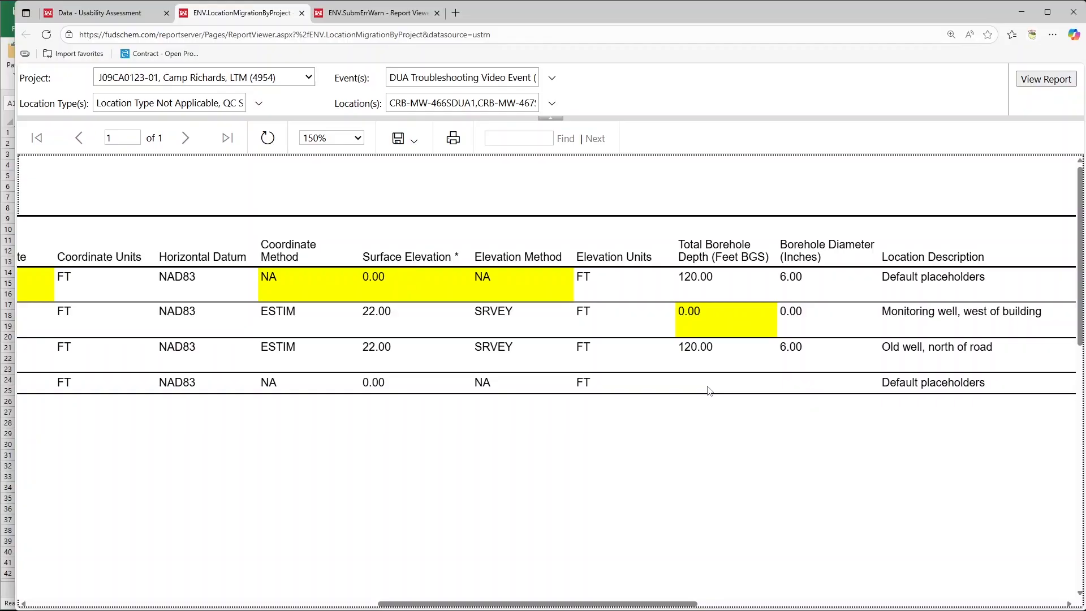
pyautogui.hscroll(-15, 708, 390)
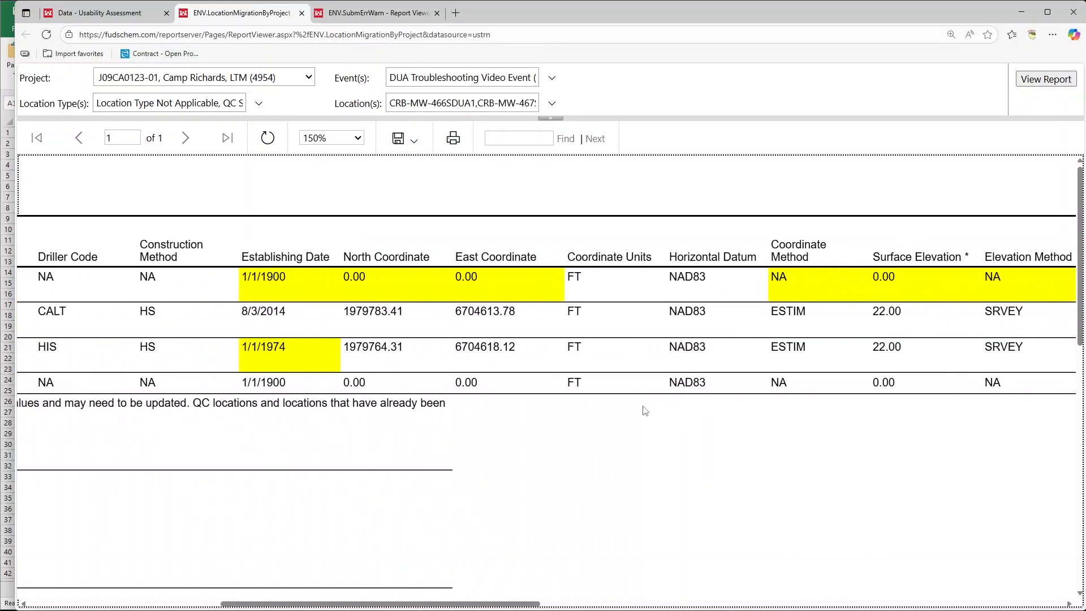
pyautogui.hscroll(-5, 644, 406)
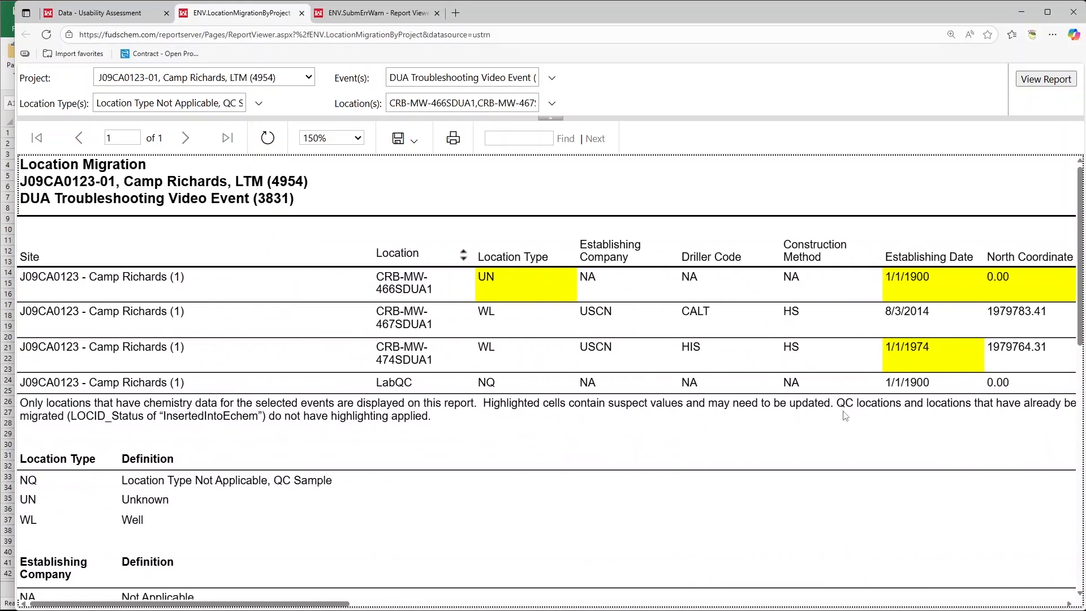
pyautogui.hscroll(1, 1036, 417)
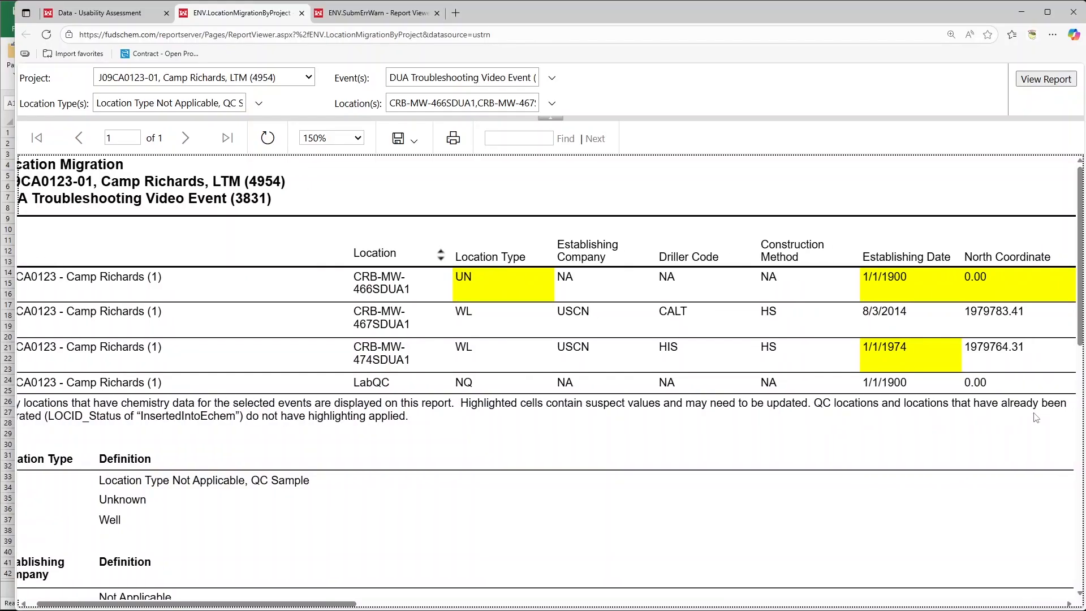
pyautogui.hscroll(5, 1036, 417)
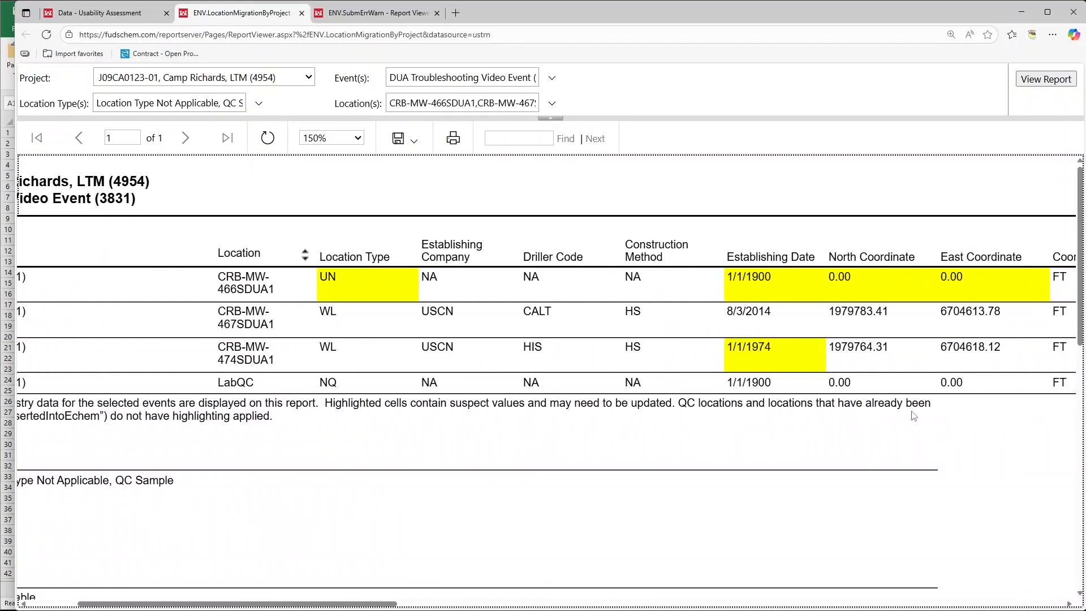
pyautogui.hscroll(-6, 319, 421)
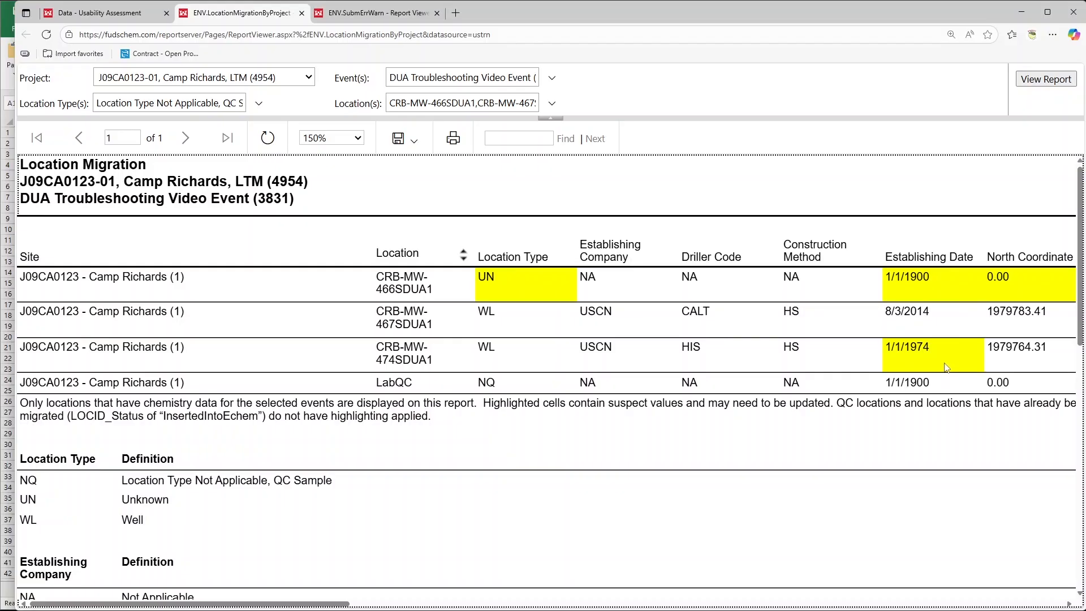
# Switch to the LDI Update Location Migration Video.csv workbook in Excel and autofit all column widths
pyautogui.click(79, 19)
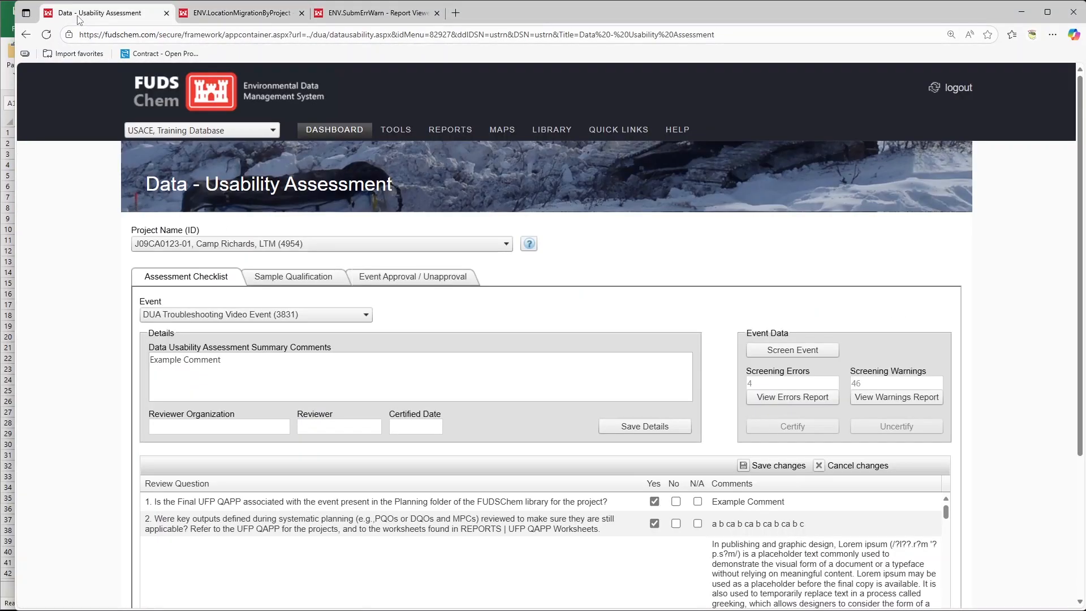
pyautogui.click(7, 180)
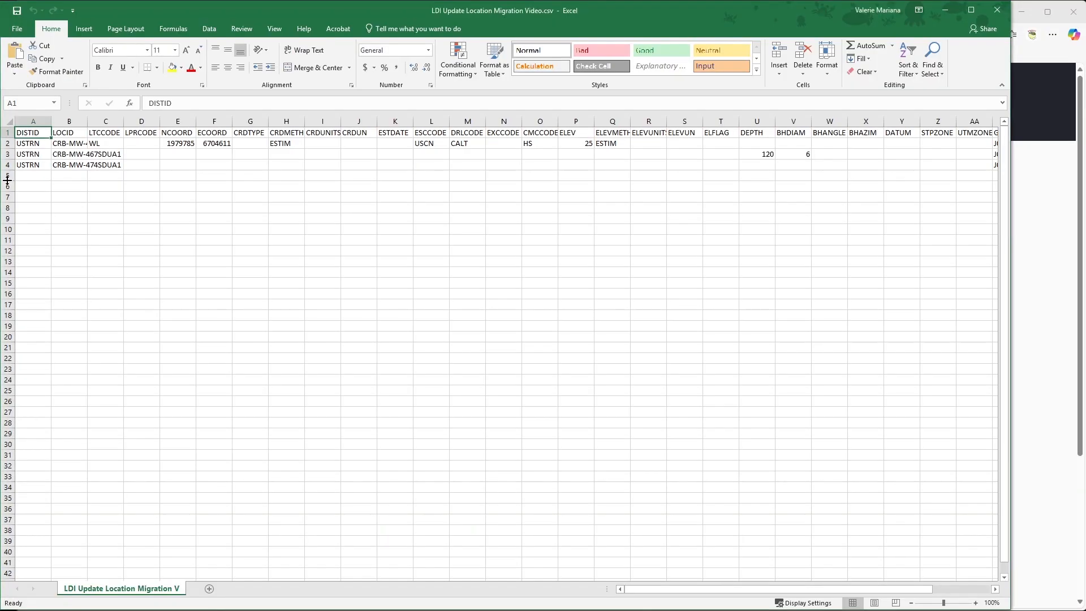
pyautogui.click(9, 121)
pyautogui.doubleClick(51, 121)
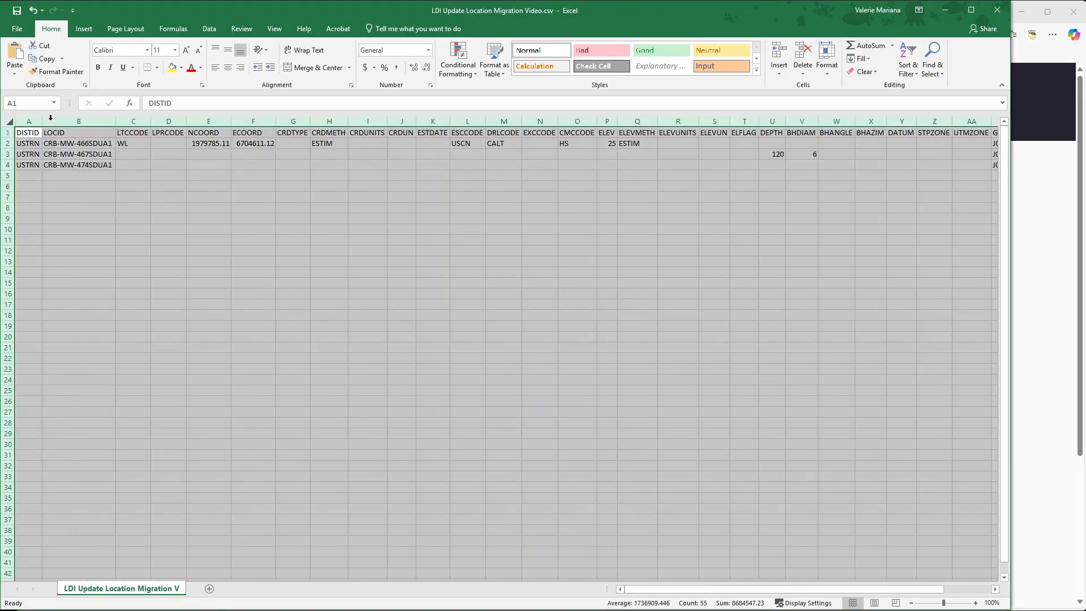
pyautogui.click(66, 132)
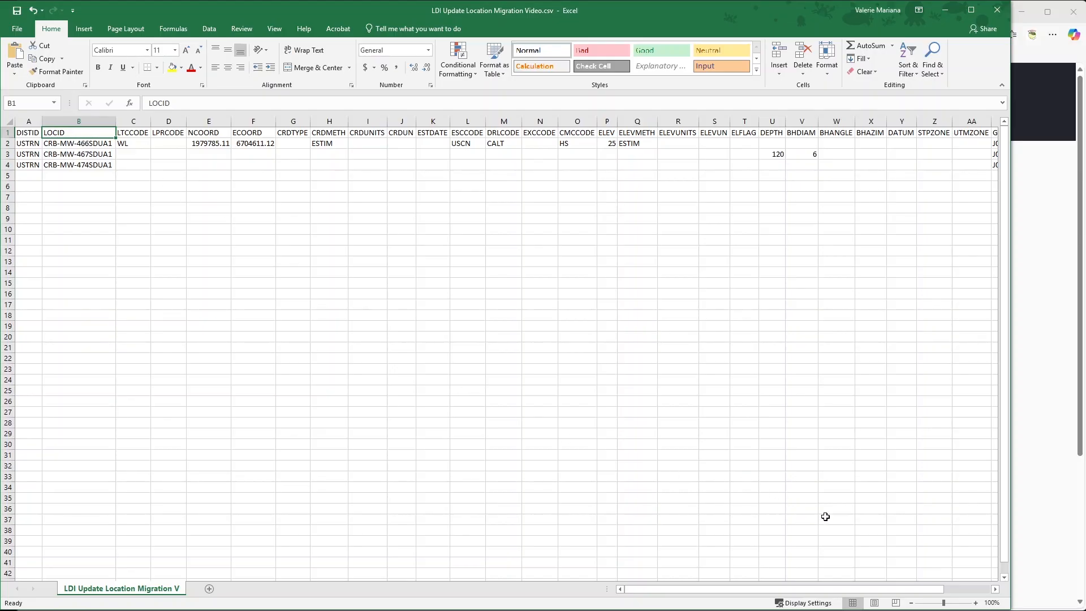
# Enlarge the worksheet to 120% and review the location update values across the columns through Status
pyautogui.click(976, 603)
pyautogui.click(976, 602)
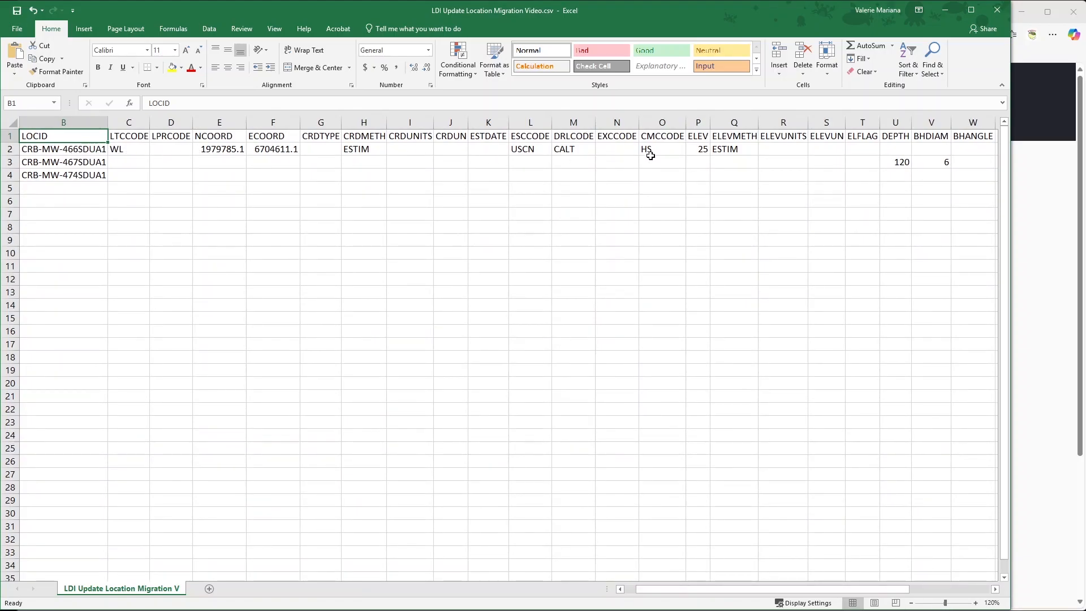
pyautogui.moveTo(663, 588); pyautogui.dragTo(760, 594)
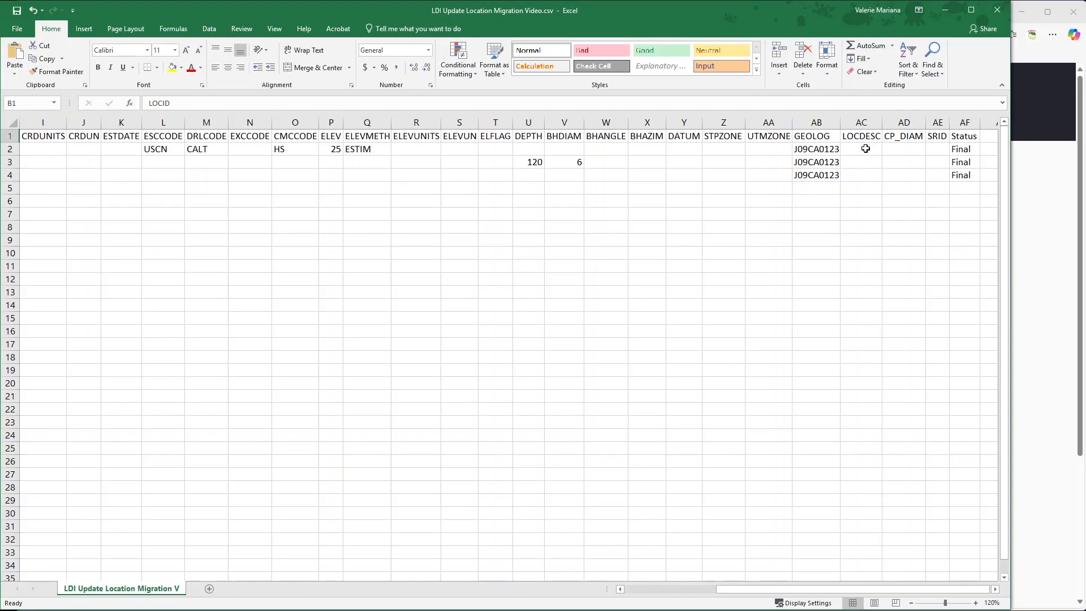
# Switch to the Location Migration report in the browser and select the location description "Monitoring well, west of building" for copying
pyautogui.click(1035, 186)
pyautogui.click(266, 20)
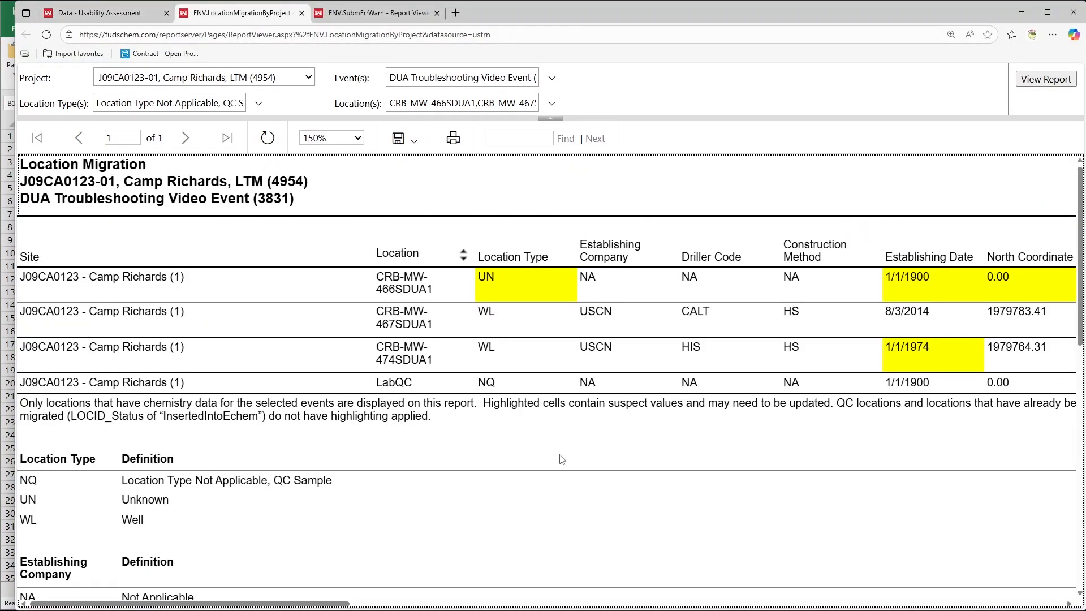
pyautogui.moveTo(342, 603); pyautogui.dragTo(838, 582)
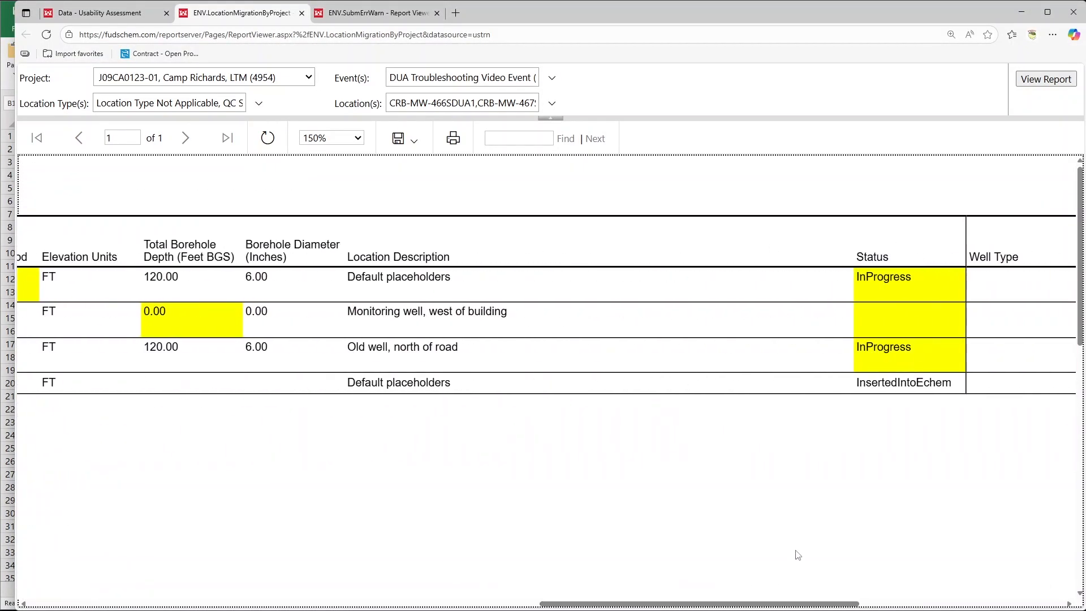
pyautogui.moveTo(347, 312); pyautogui.dragTo(513, 316)
pyautogui.hotkey('ctrl', 'c')
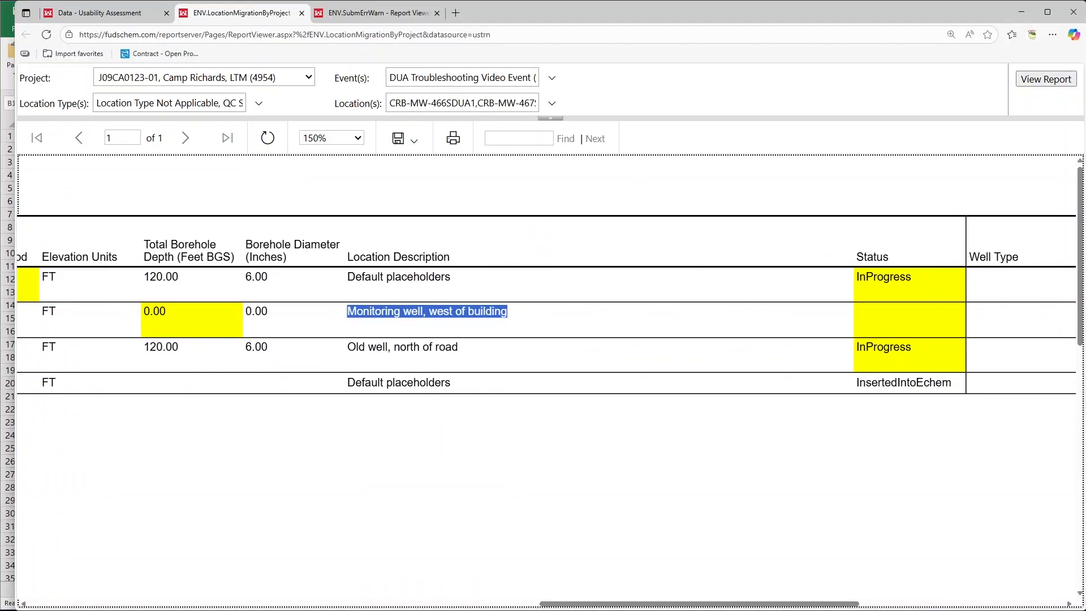
# In Excel, fill row 3's LOCDESC with the copied description followed by ", placeholders cannot be resolved due to age of well"
pyautogui.hotkey('alt', 'Tab')
pyautogui.click(857, 163)
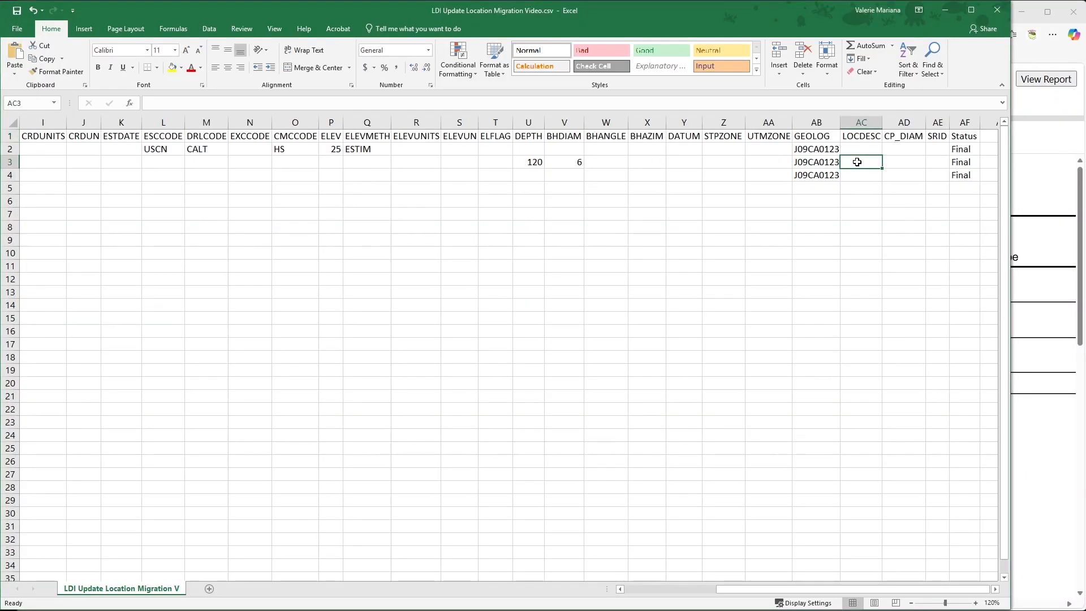
pyautogui.click(499, 104)
pyautogui.hotkey('ctrl', 'v')
pyautogui.write(', placeholde')
pyautogui.write('rs cannot be resolve')
pyautogui.write('d due to age of')
pyautogui.write(' well')
pyautogui.click(466, 165)
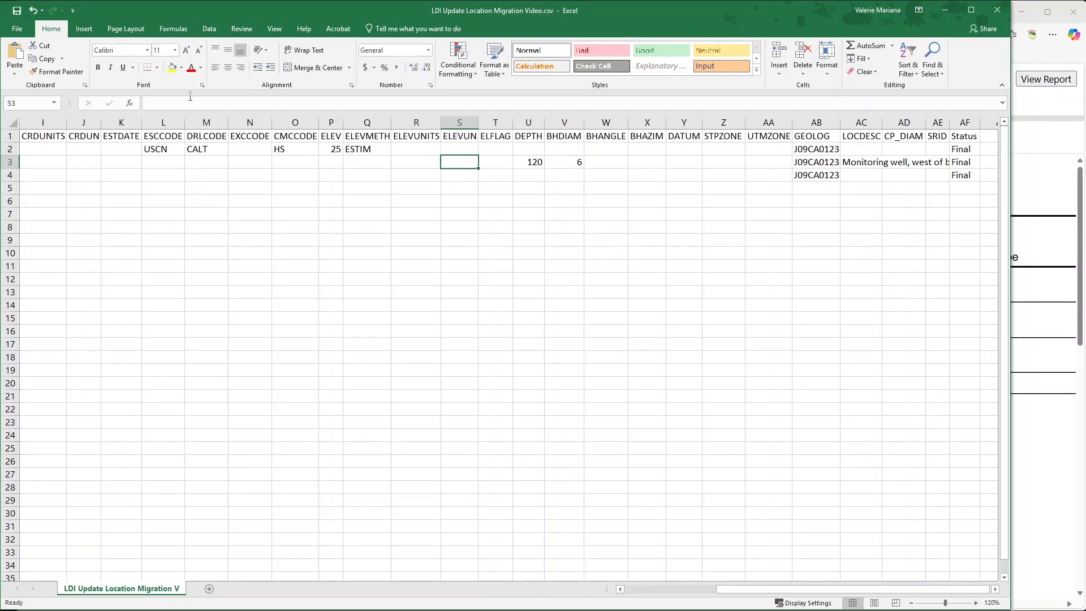
# Leave Excel for FUDSChem in the browser and open the Data - Submission page
pyautogui.click(945, 10)
pyautogui.click(90, 12)
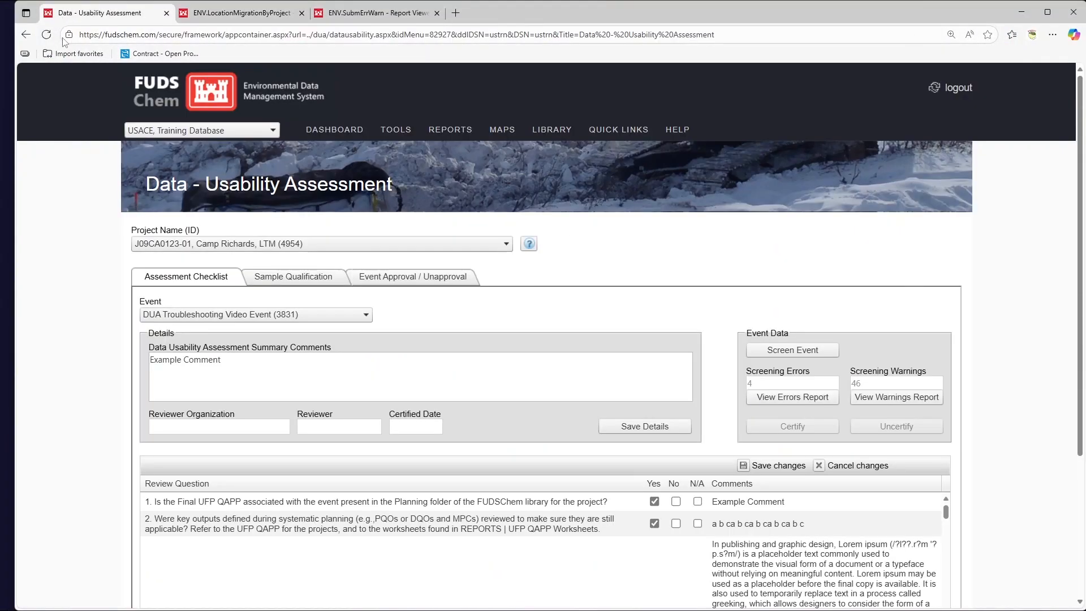
pyautogui.moveTo(390, 134)
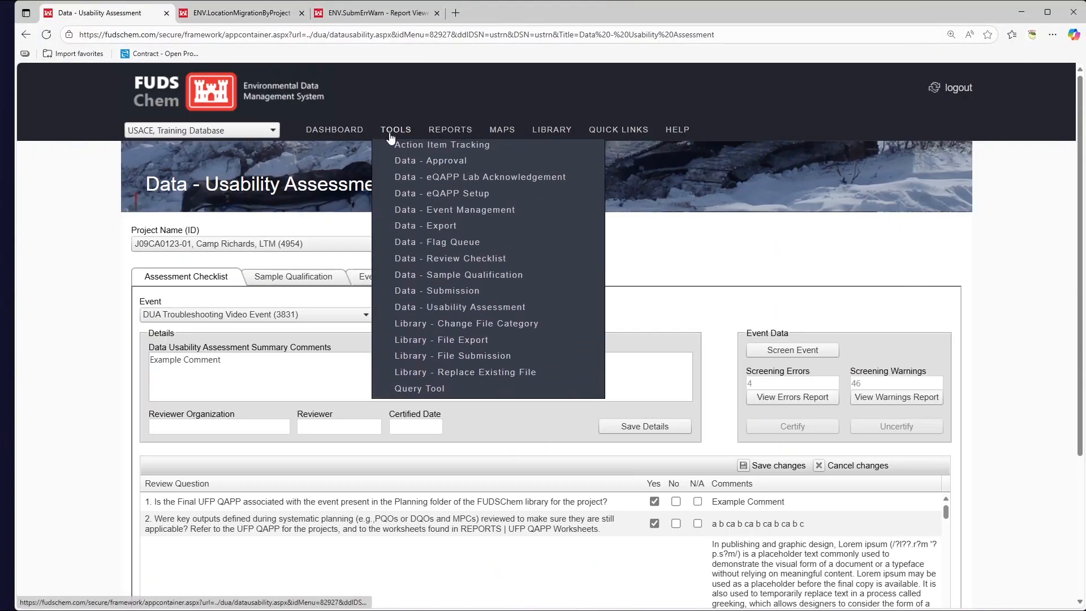
pyautogui.click(531, 301)
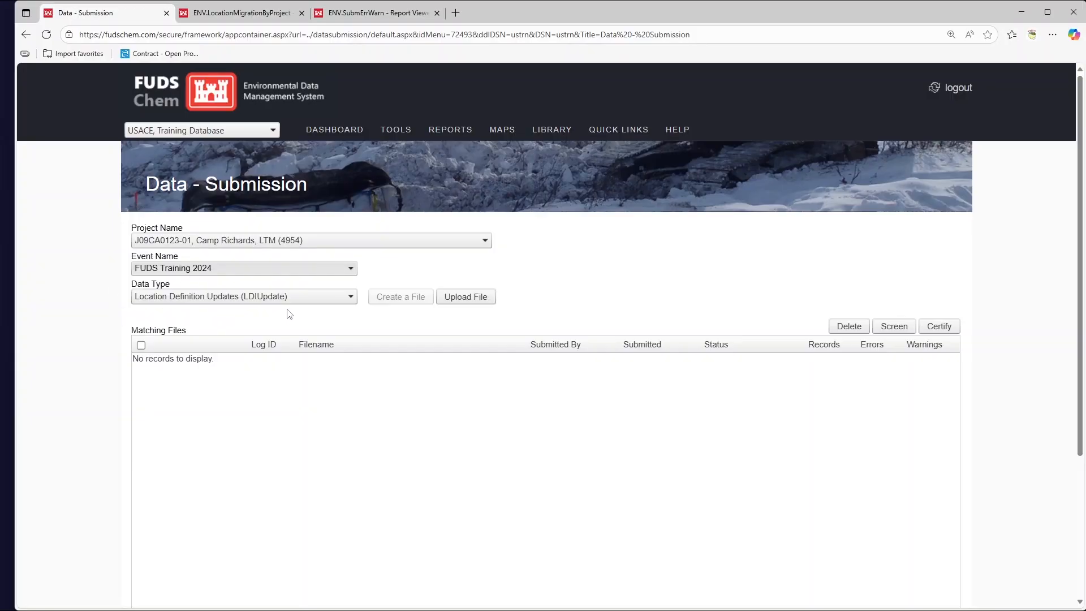
# Upload LDI Update Location Migration Video.csv as a CSV file under Location Definition Updates (LDIUpdate) for the FUDS Training 2024 event
pyautogui.click(482, 305)
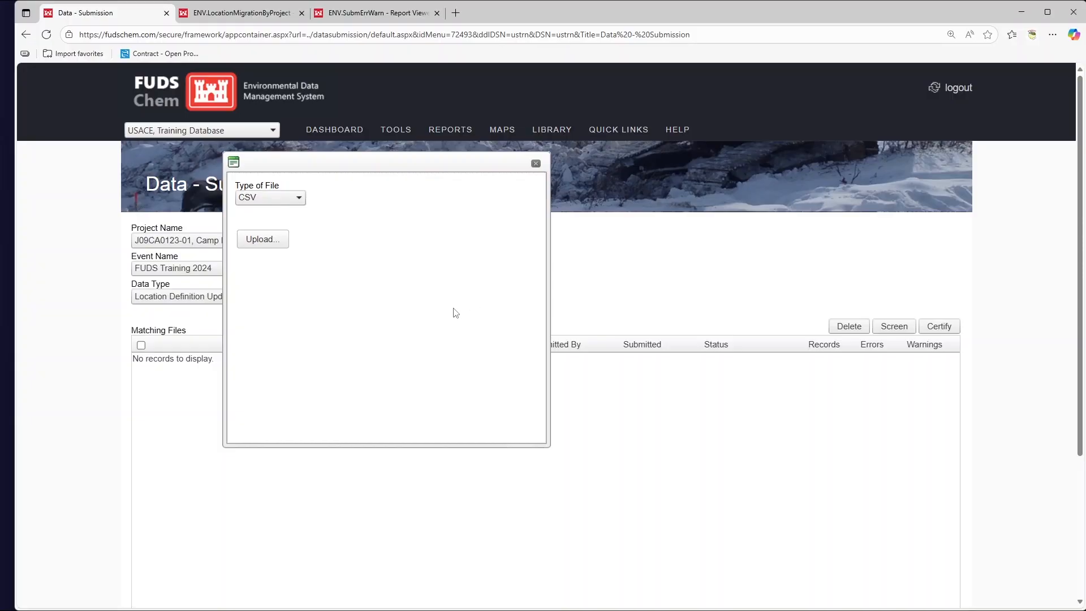
pyautogui.click(263, 239)
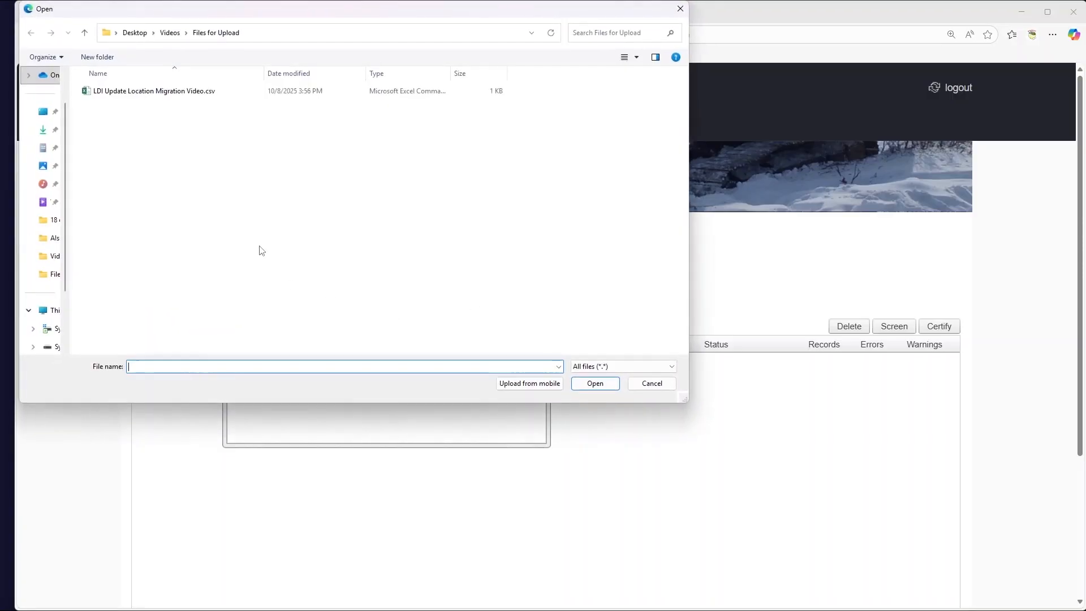
pyautogui.click(169, 90)
pyautogui.click(602, 388)
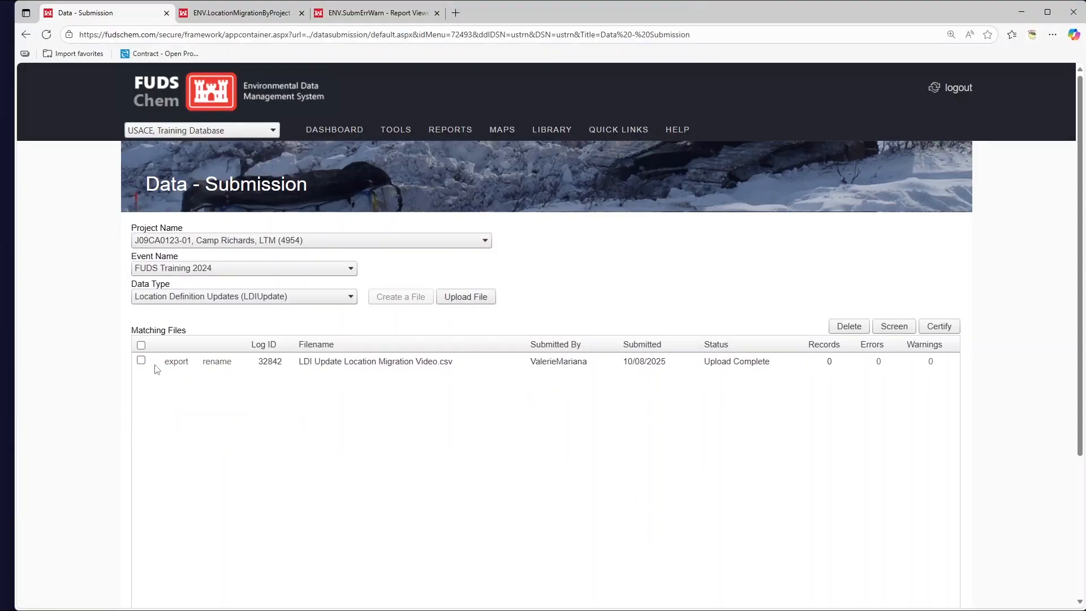
# Screen the uploaded LDI Update Location Migration Video.csv file and open its submission error report for review
pyautogui.click(141, 359)
pyautogui.click(886, 336)
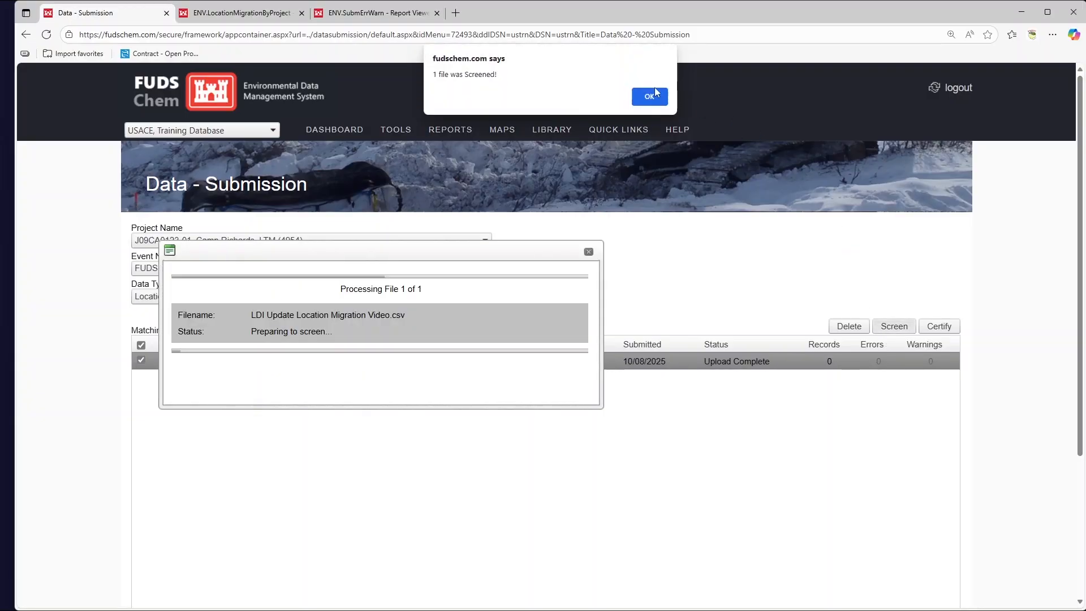
pyautogui.press('Return')
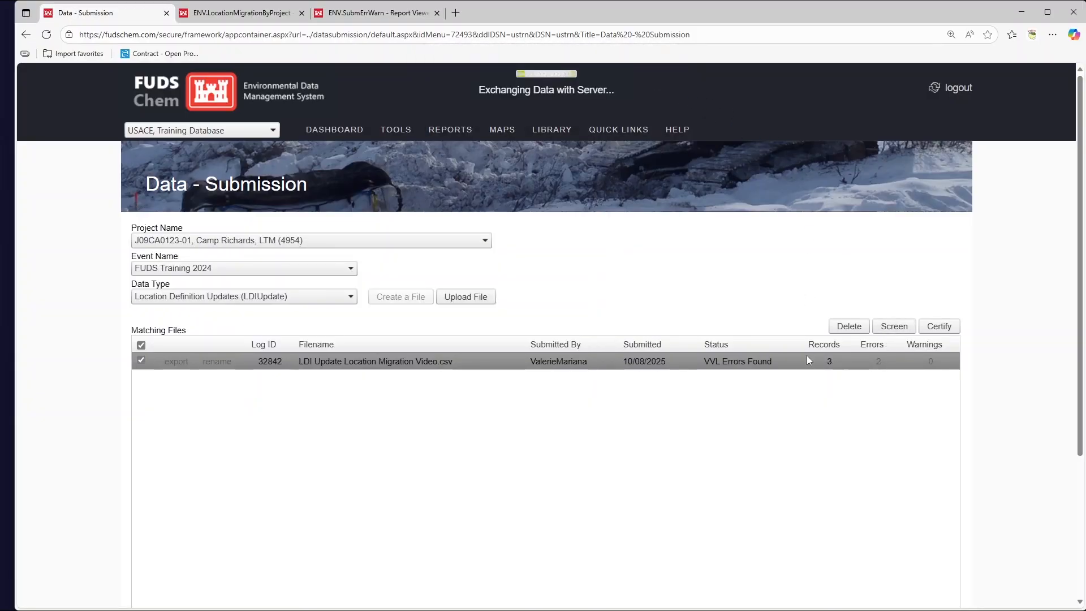
pyautogui.click(878, 363)
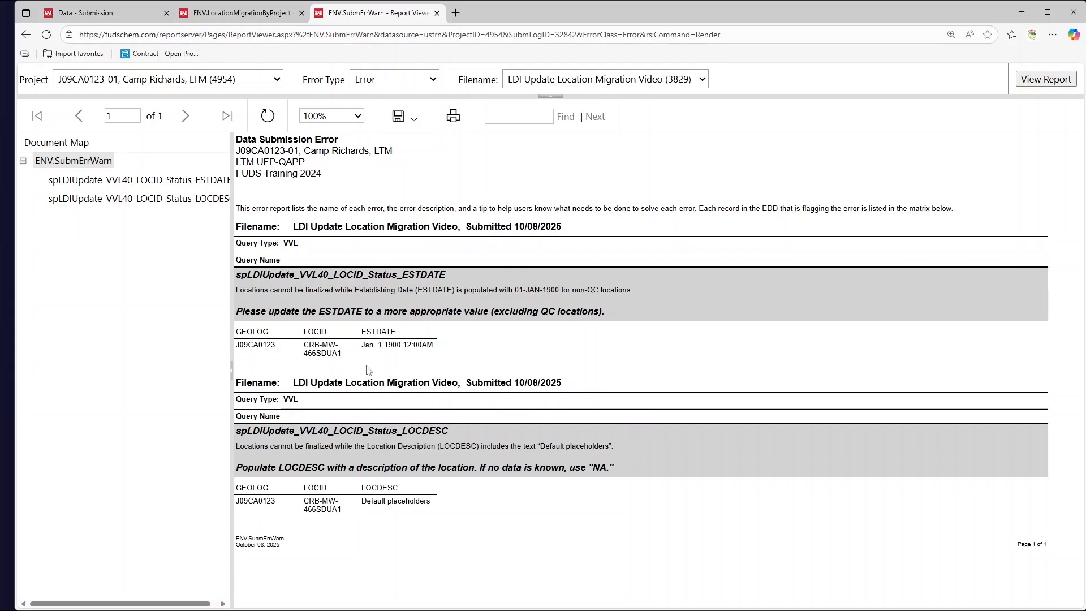
pyautogui.moveTo(463, 351)
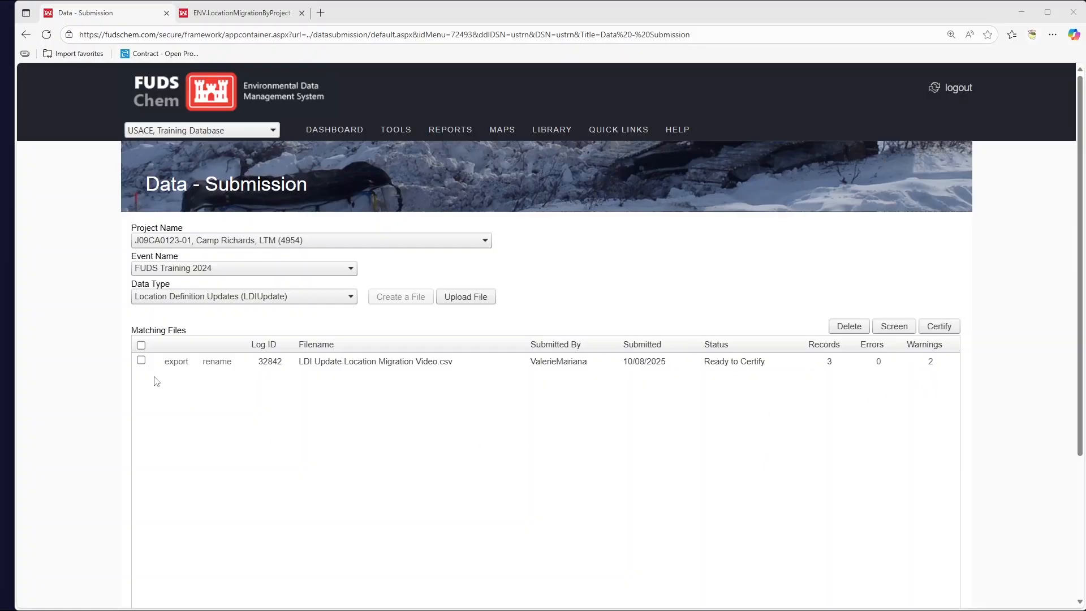
# Certify the LDI Update Location Migration Video.csv submission
pyautogui.click(140, 359)
pyautogui.click(951, 333)
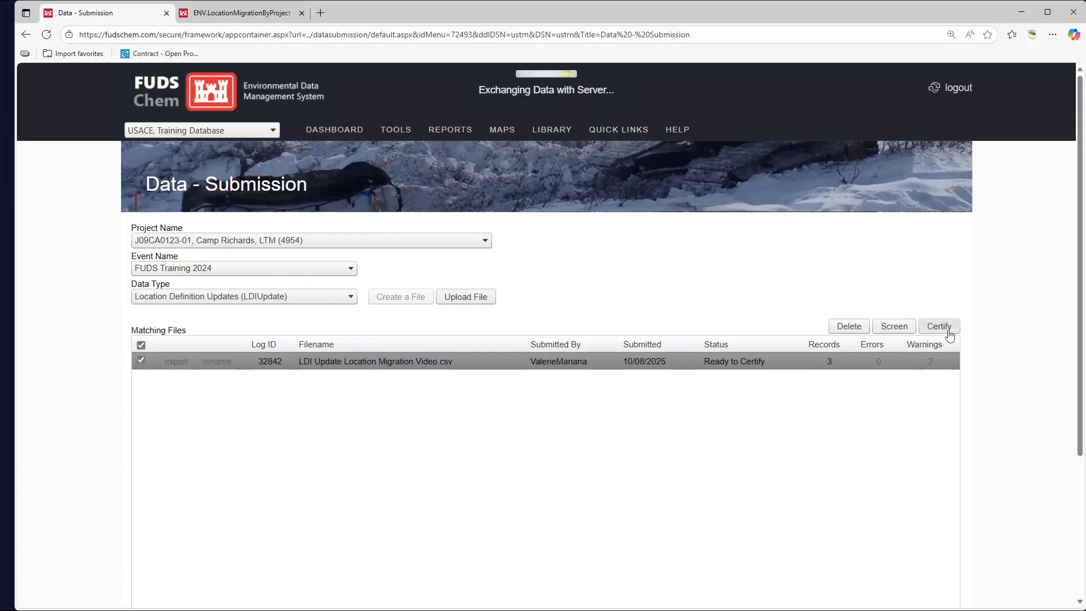
pyautogui.click(660, 99)
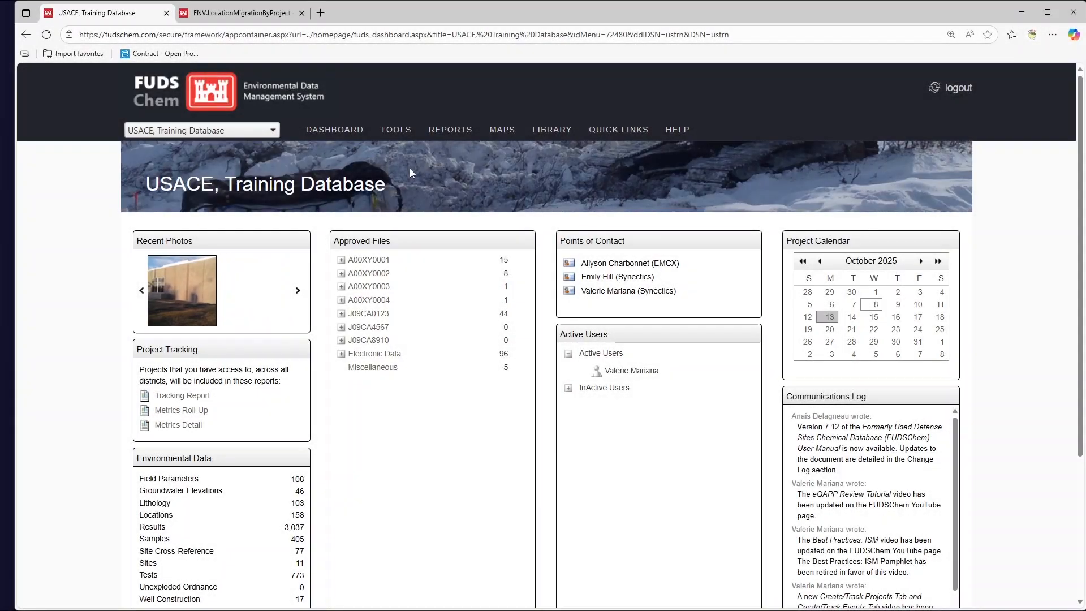
# Refresh the Location Migration report and check each location's updated description and status
pyautogui.click(219, 14)
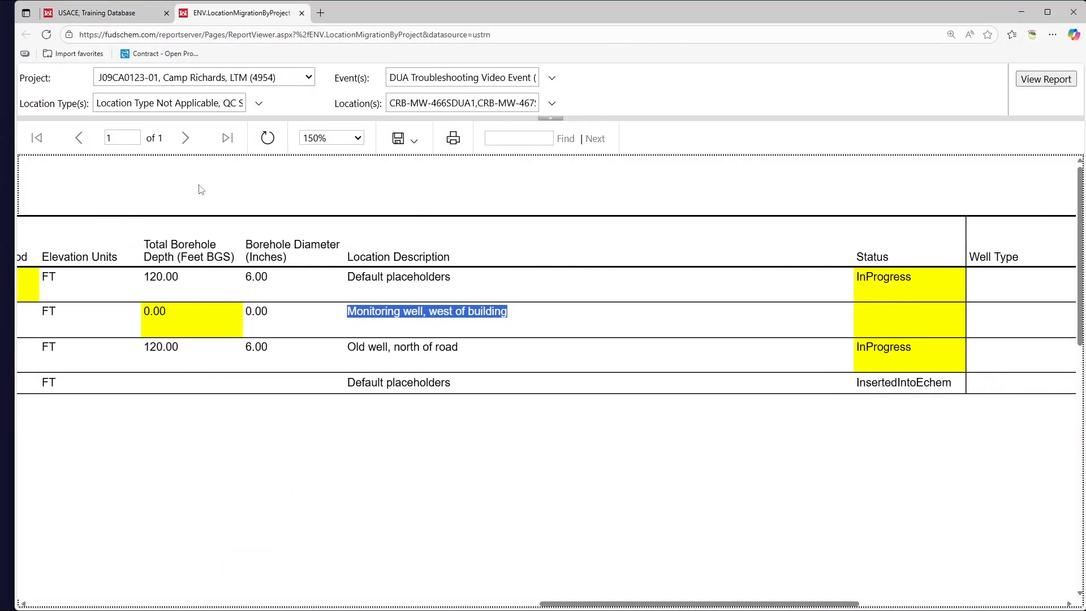
pyautogui.click(267, 139)
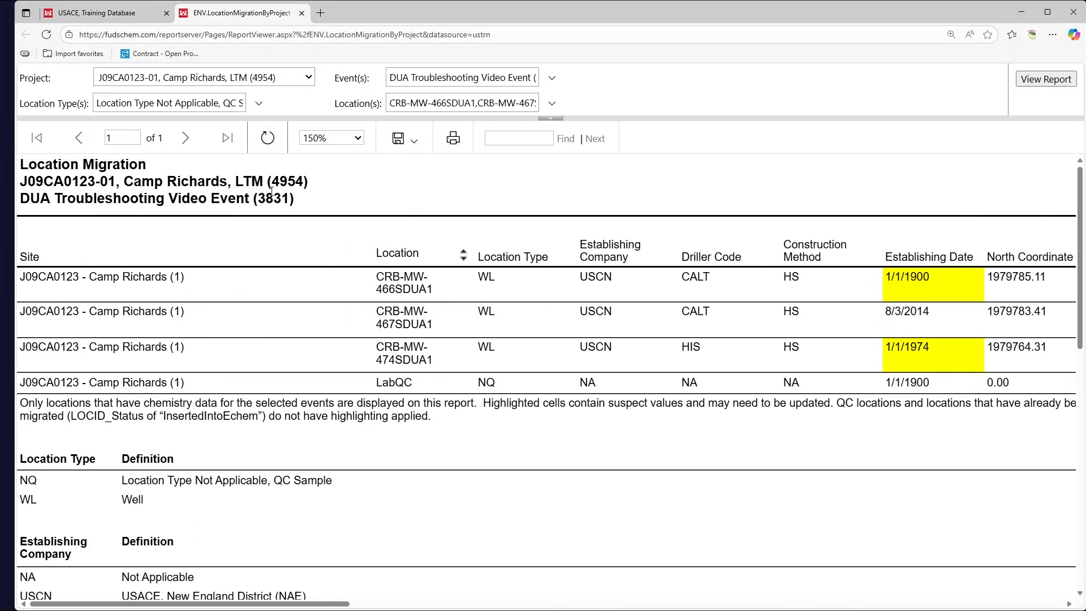
pyautogui.moveTo(269, 604); pyautogui.dragTo(866, 590)
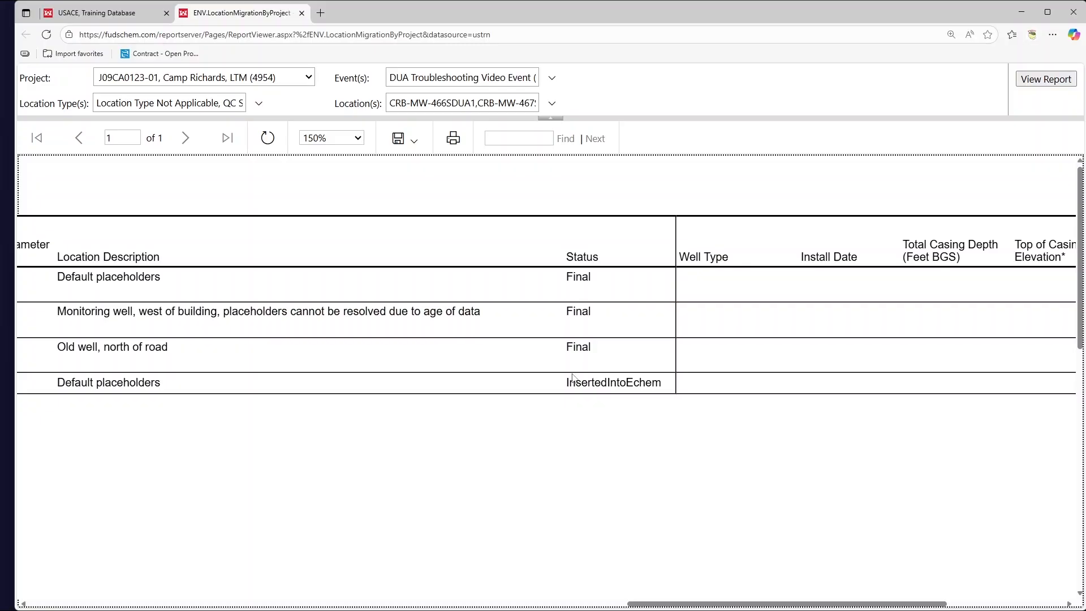
# Return to the USACE, Training Database dashboard and open the Data - Usability Assessment page
pyautogui.click(109, 21)
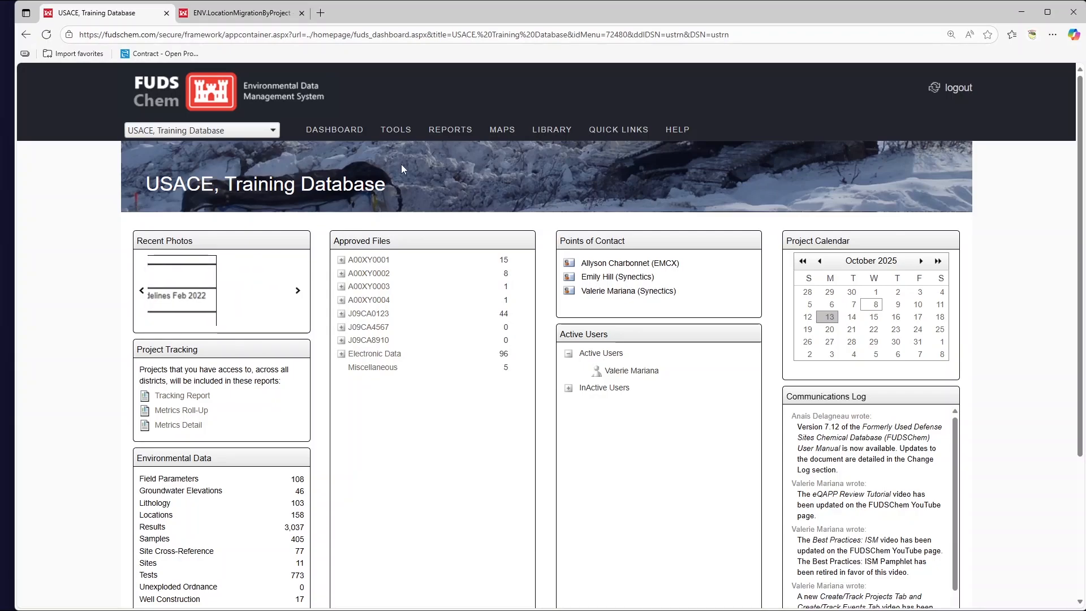
pyautogui.moveTo(396, 130)
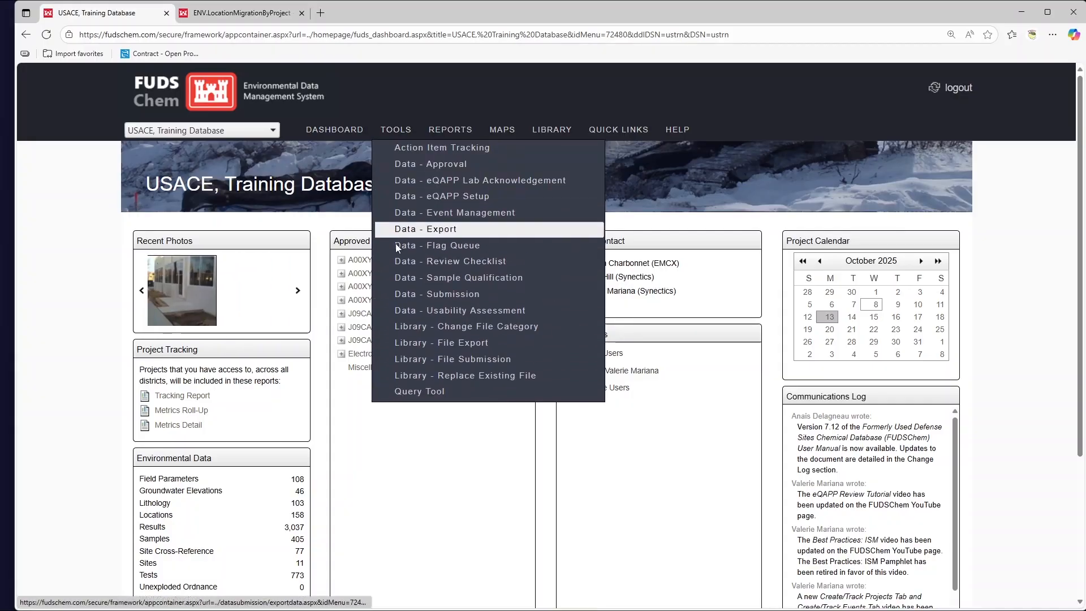
pyautogui.click(584, 315)
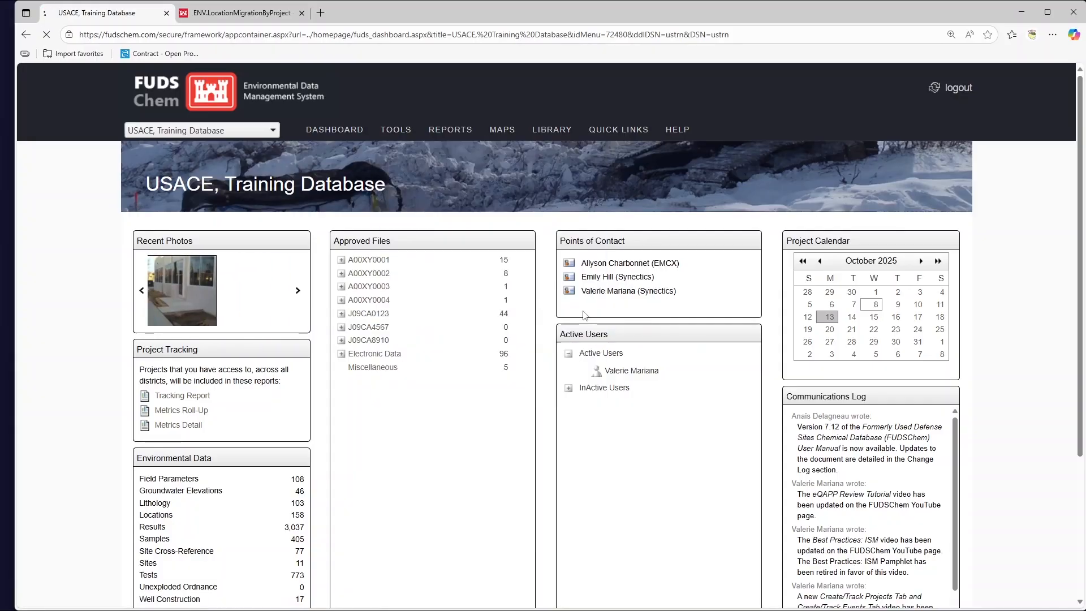